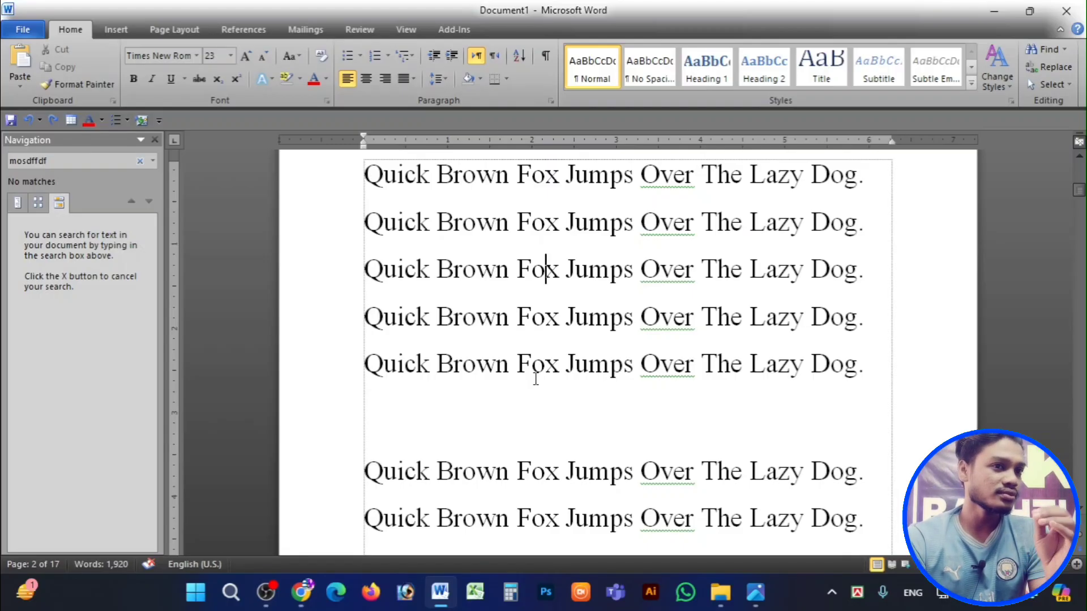
Replace the word "Brown" with "Green" in each of the first two sentences of the document
scroll(490, 384, "down", 1)
scroll(491, 383, "up", 3)
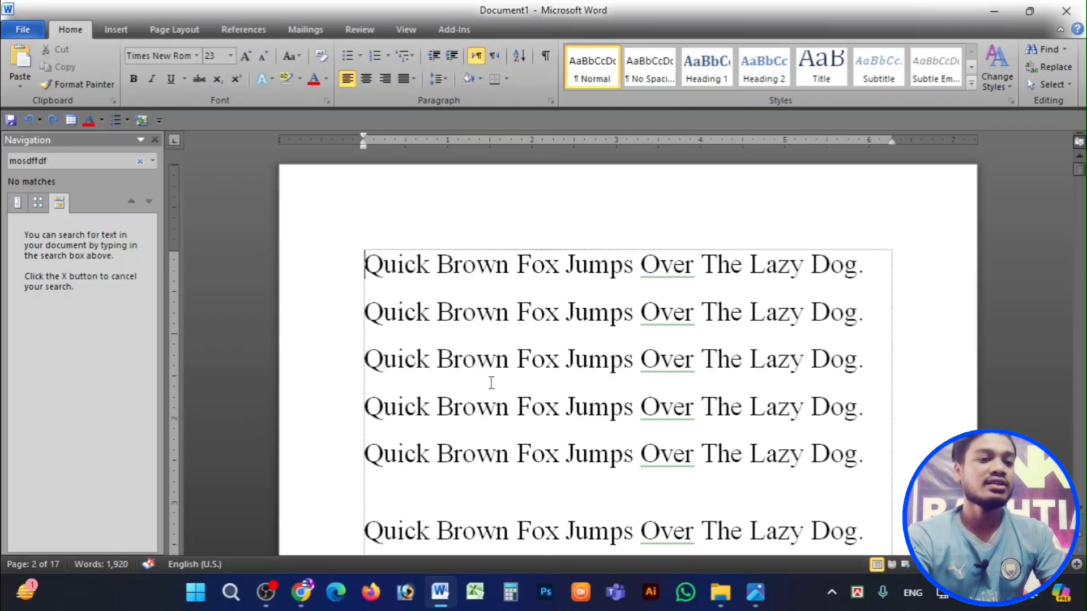
double_click(468, 276)
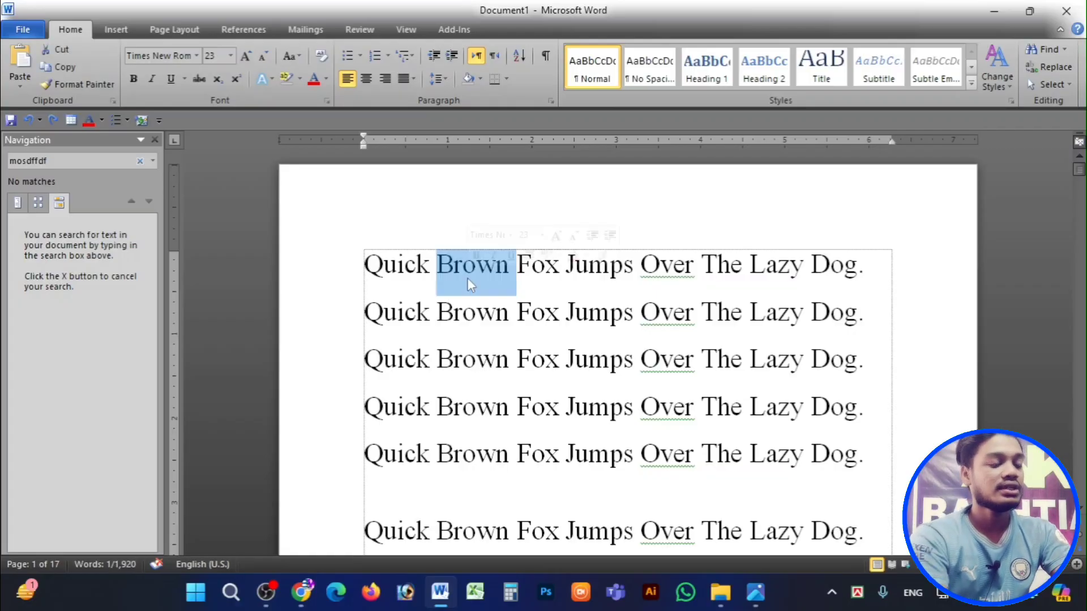
type("Green")
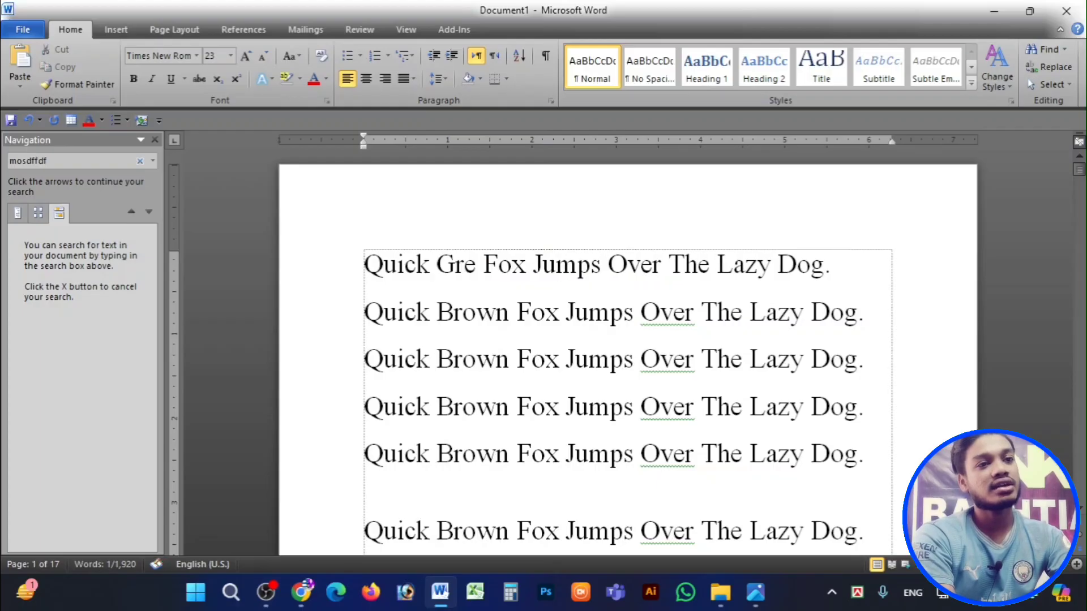
double_click(461, 321)
type("Green")
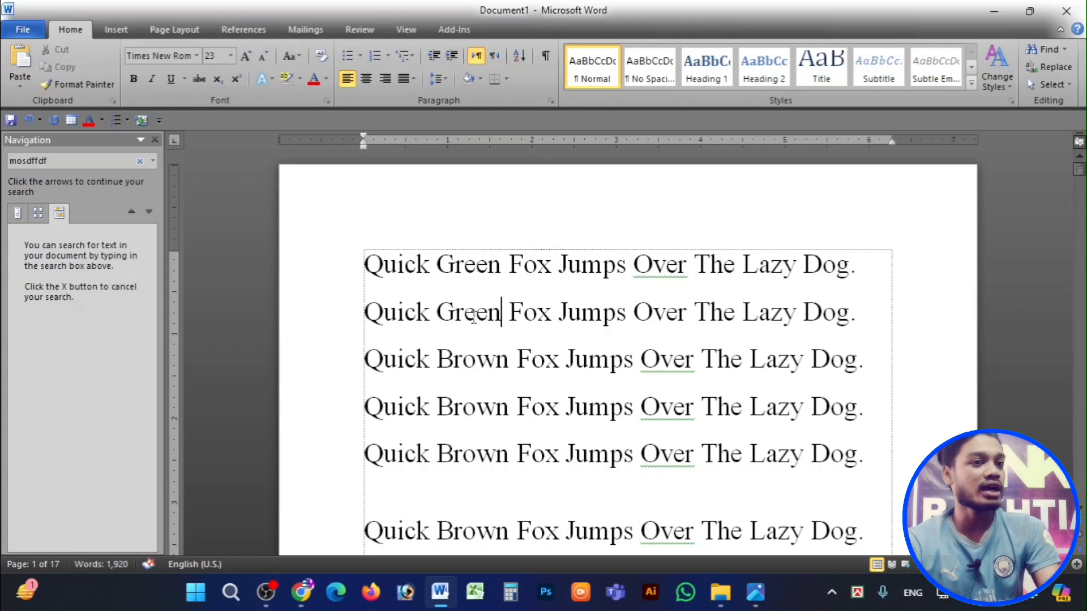
Copy the word "Green" from the second sentence and paste it over "Brown" in the third sentence
double_click(468, 265)
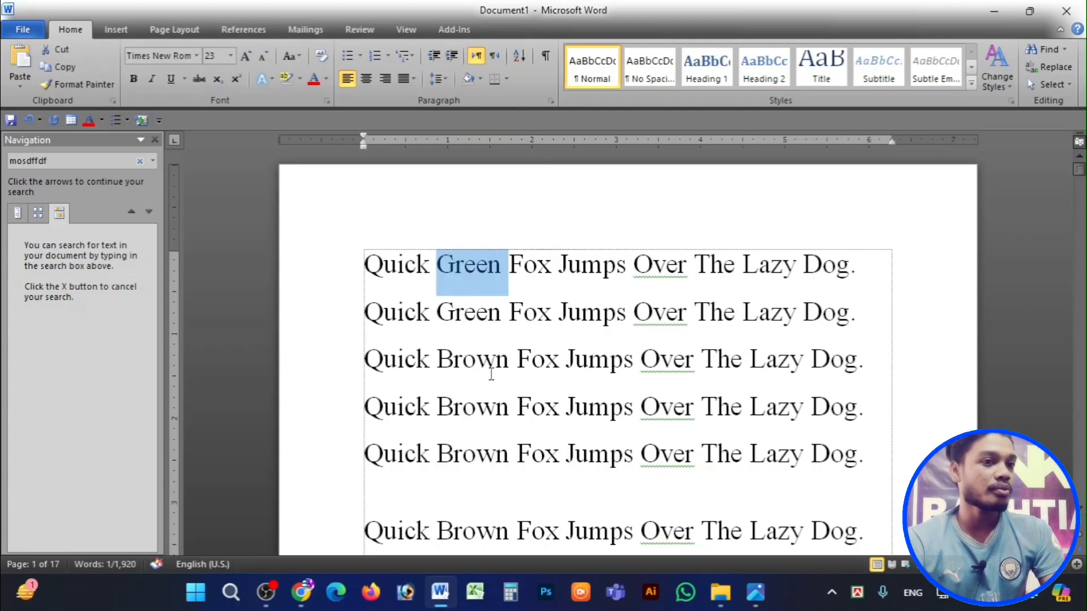
double_click(476, 311)
key("ctrl+c")
left_click(476, 358)
double_click(473, 357)
key("ctrl+v")
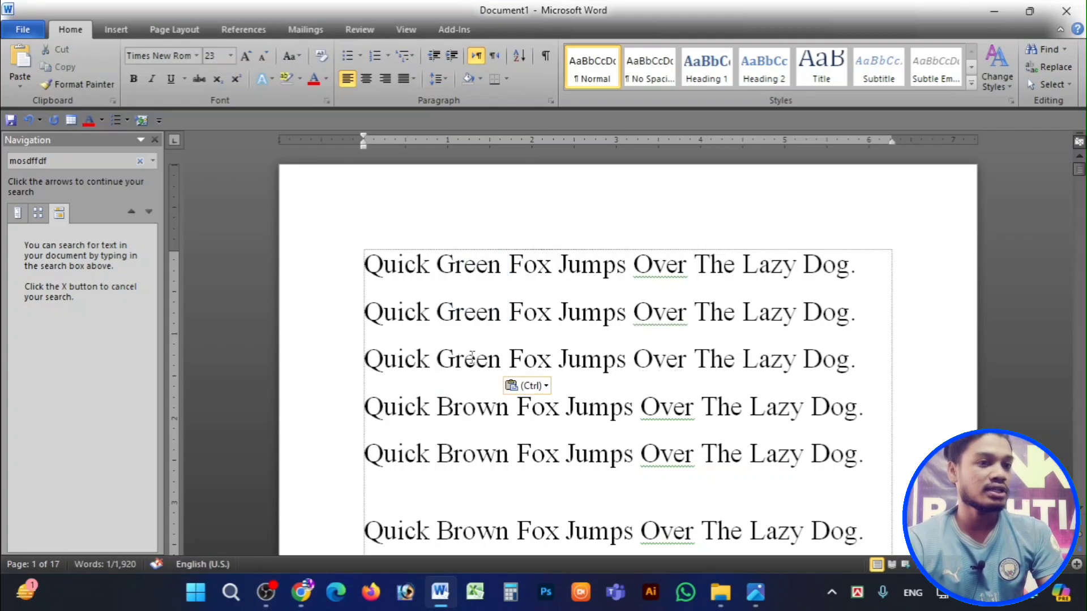
key("ctrl+a")
key("ctrl+s")
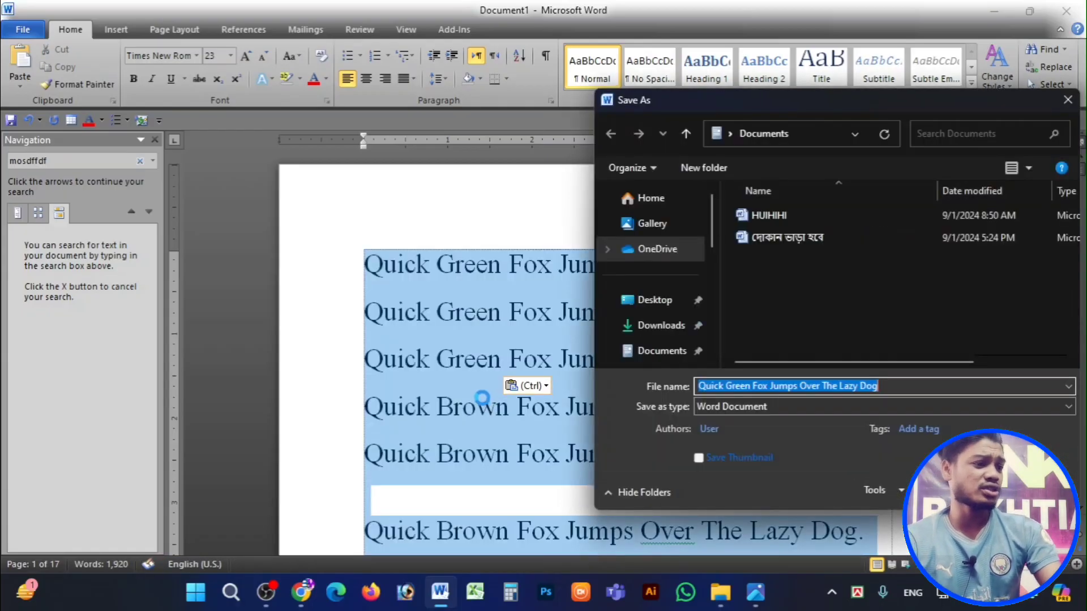
key("Escape")
left_click(480, 381)
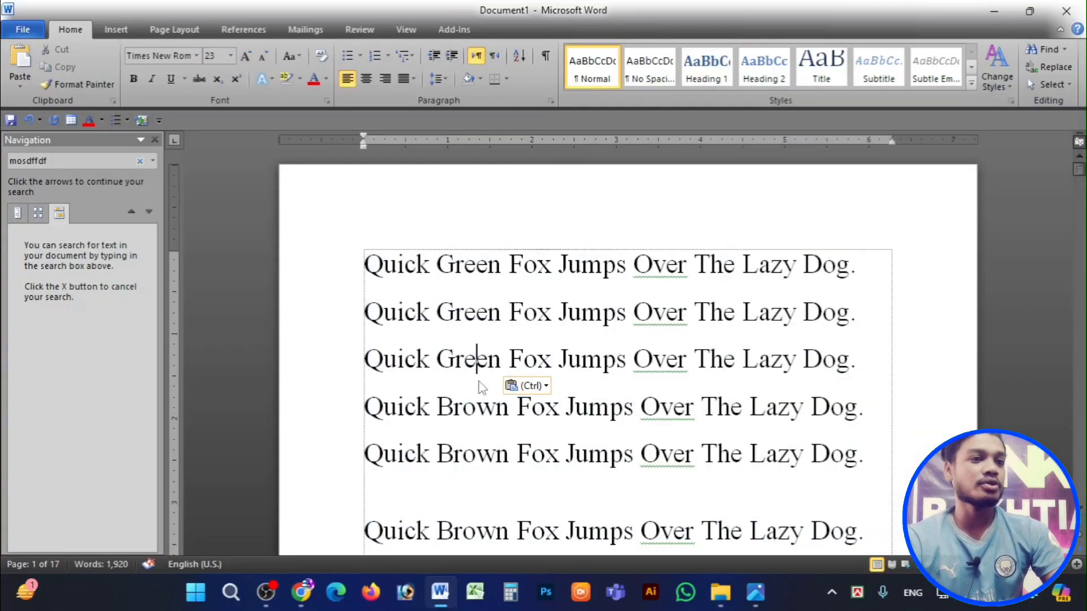
key("ctrl+s")
key("Escape")
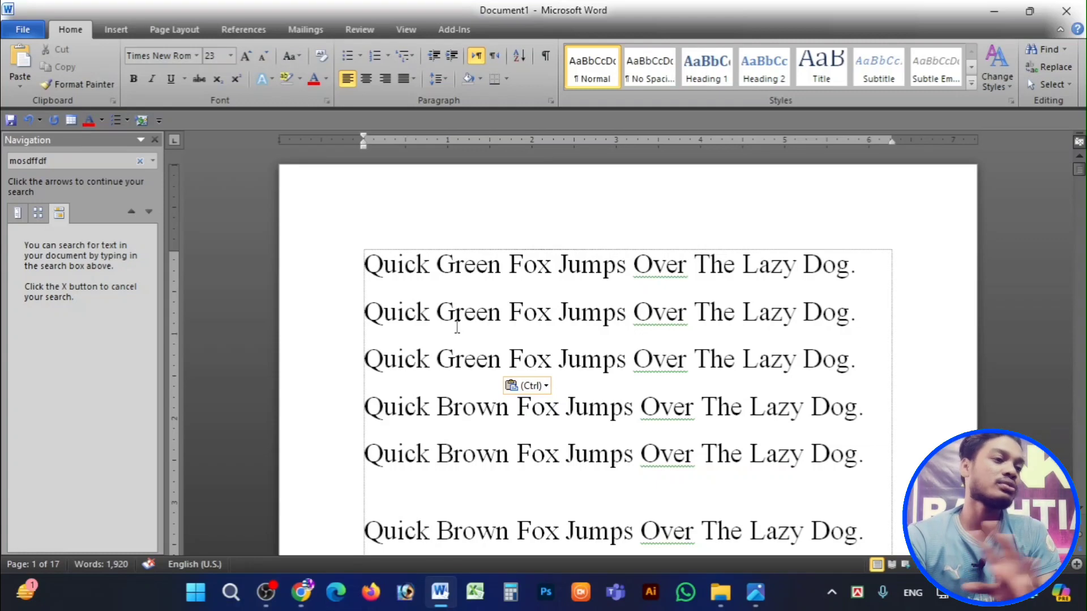
Close the document's Navigation pane
left_click(155, 141)
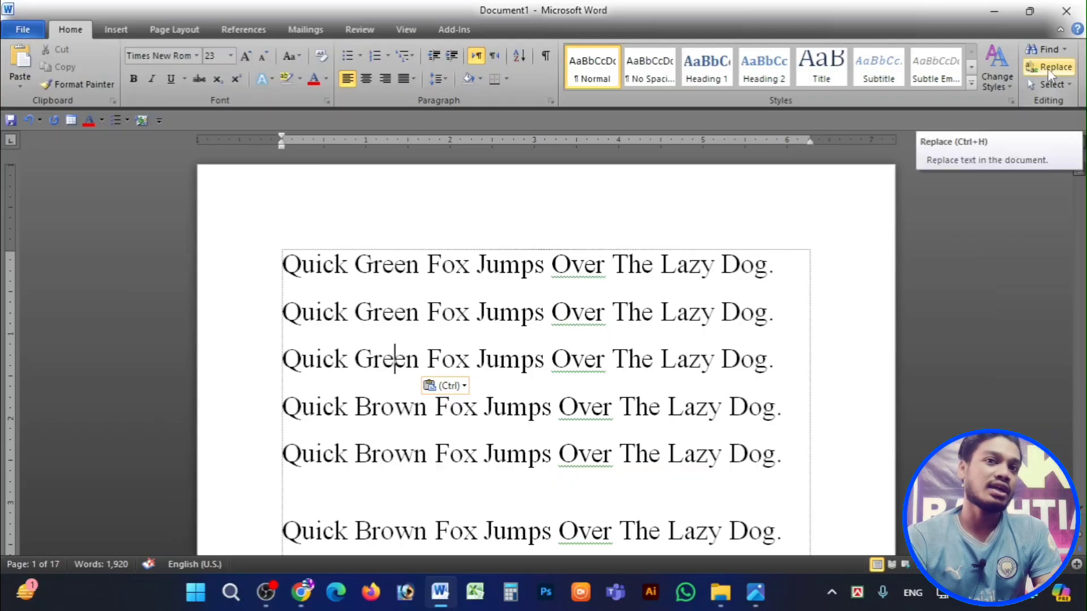
left_click(1049, 71)
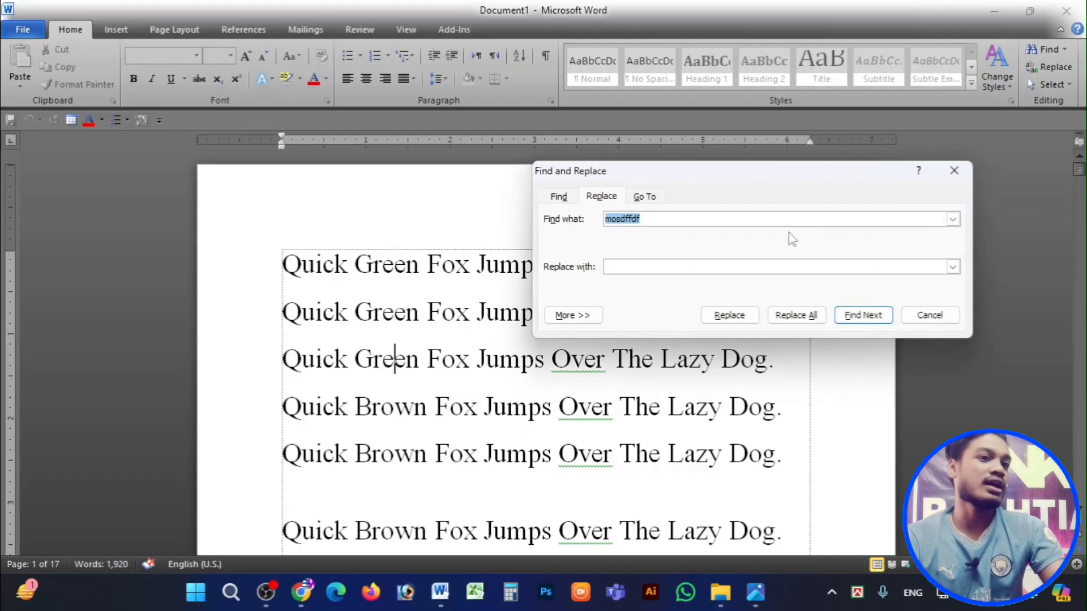
key("Escape")
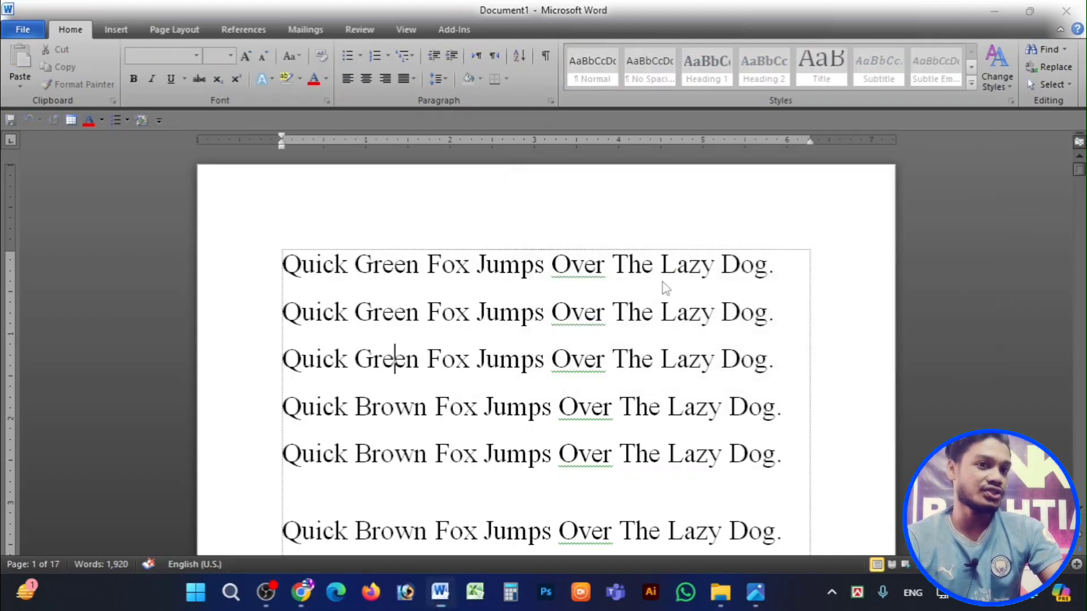
key("ctrl+h")
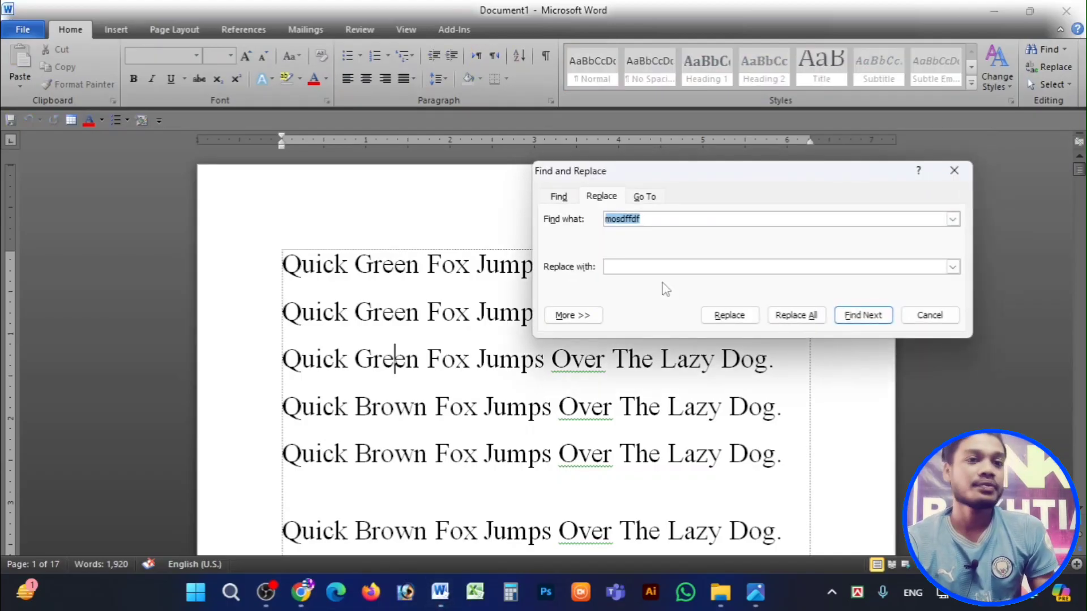
left_click_drag(684, 178, 581, 179)
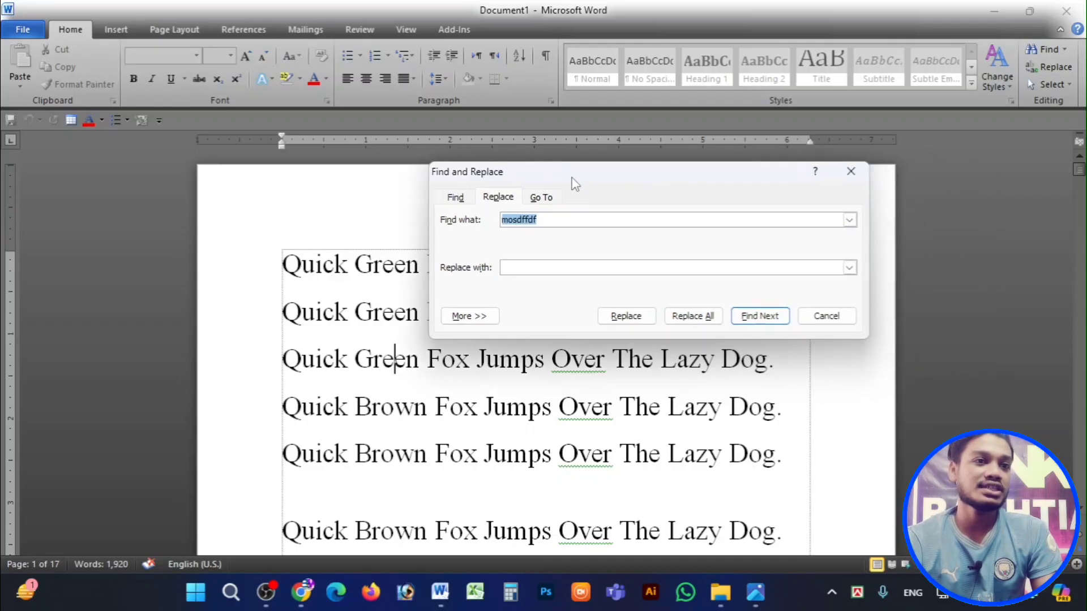
left_click(851, 171)
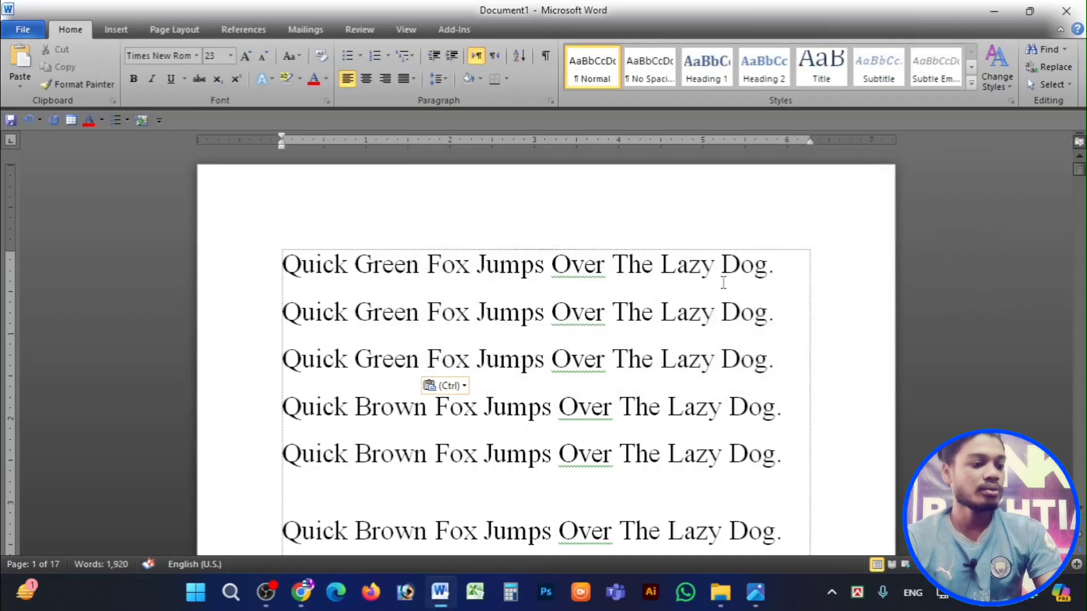
left_click(740, 279)
key("ctrl+h")
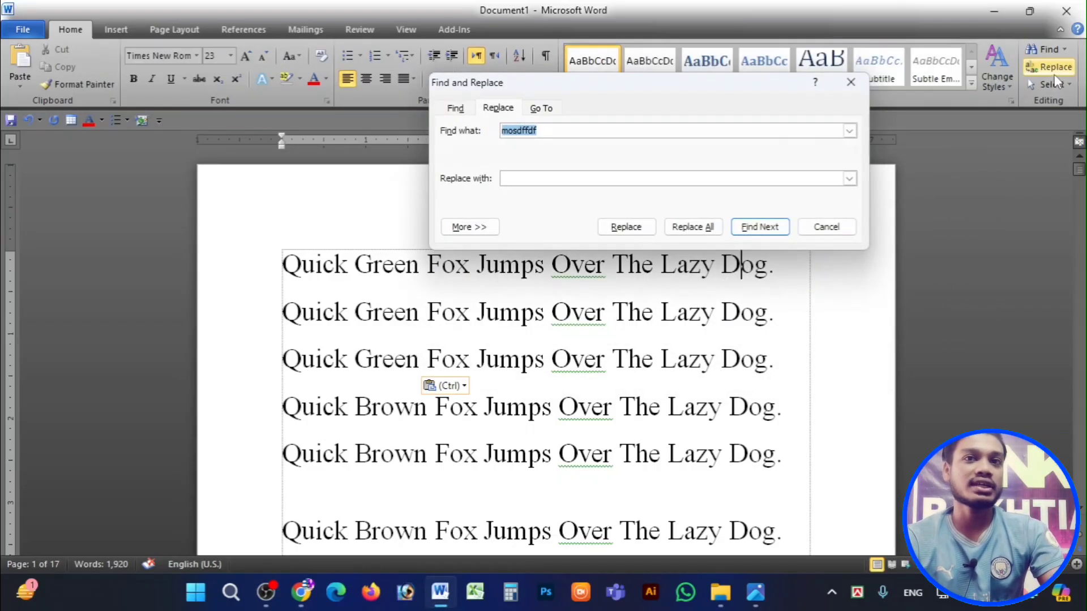
key("Escape")
left_click(1055, 84)
Set up a find-and-replace operation that finds "Brown" and replaces it with "Green"
left_click(1050, 67)
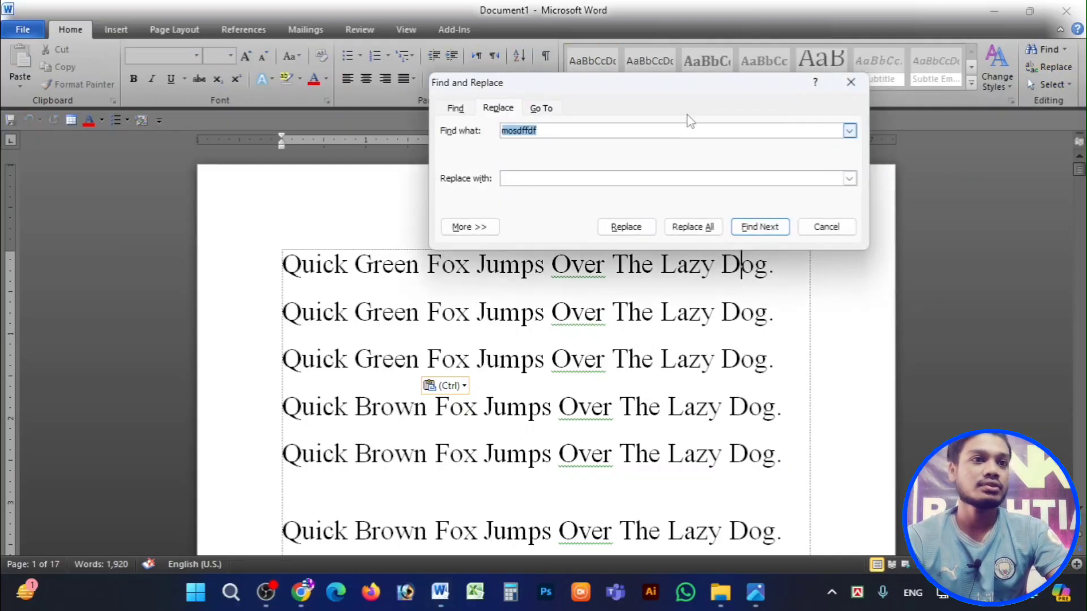
left_click_drag(605, 92, 777, 220)
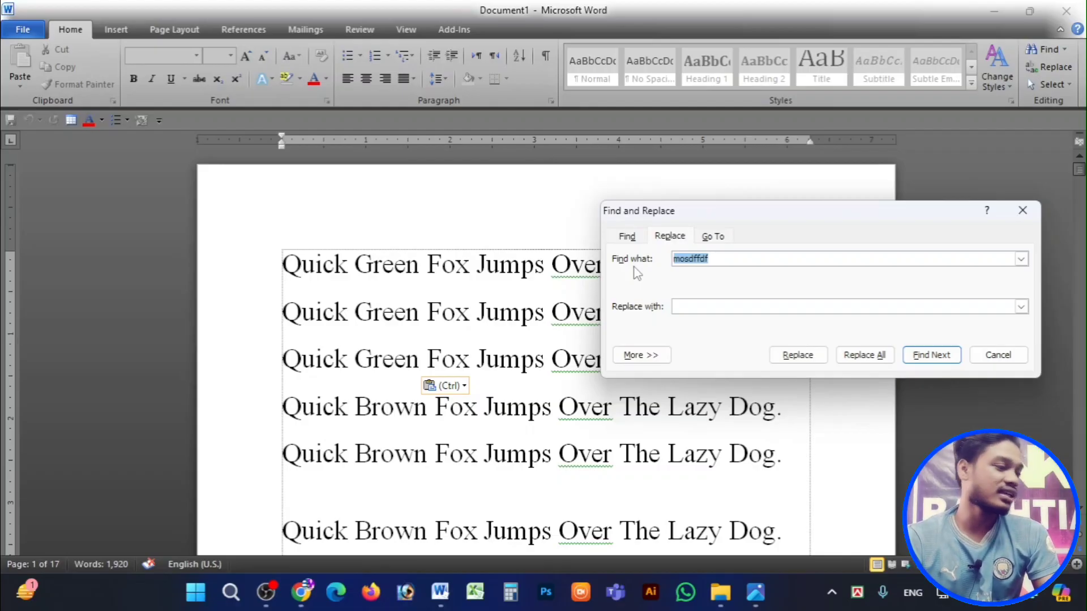
key("BackSpace")
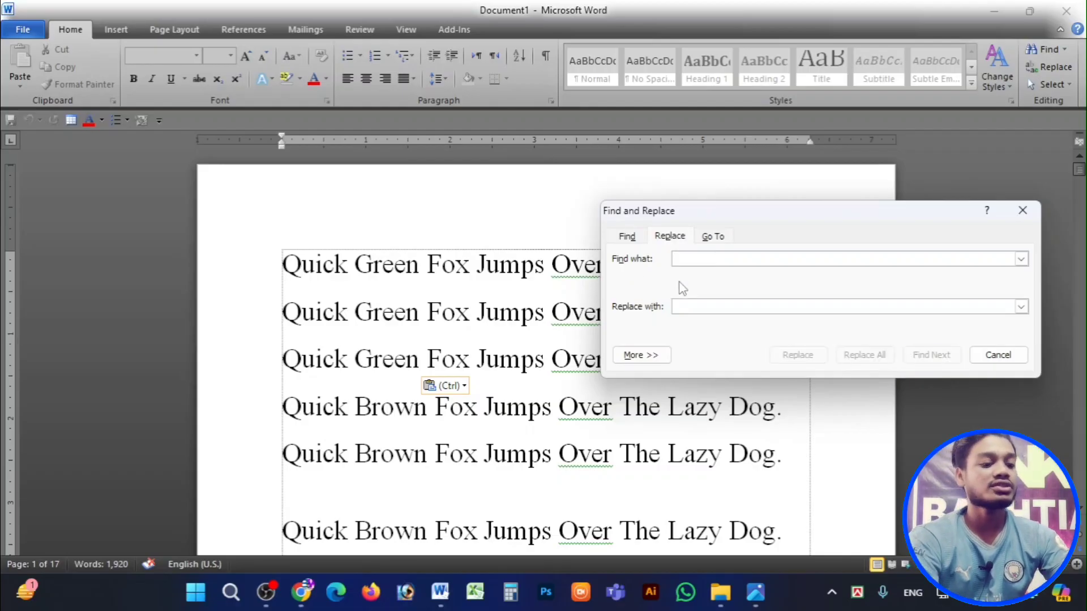
type("Brown")
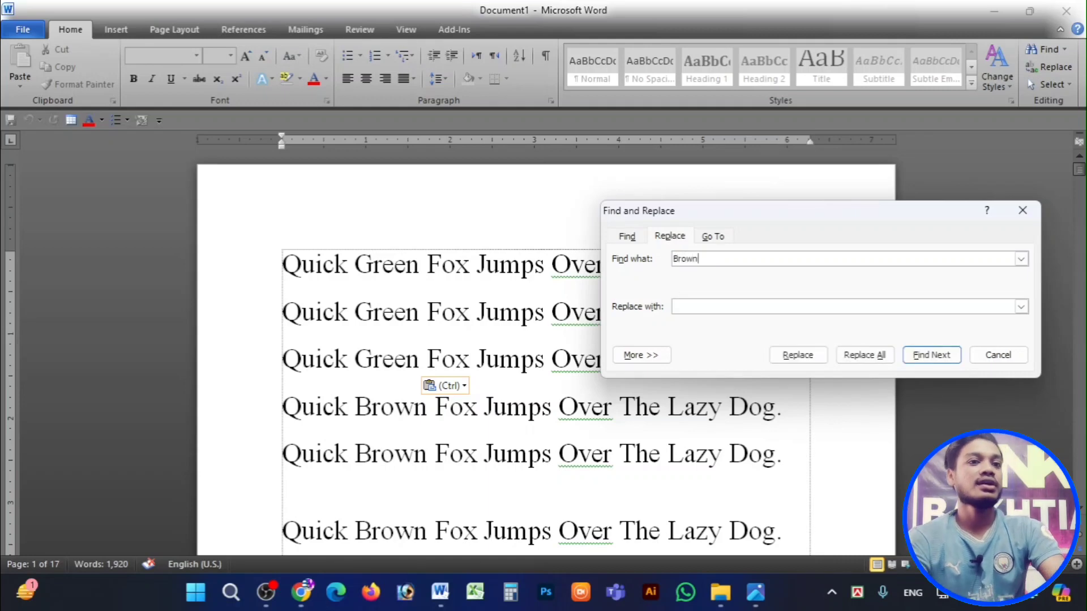
left_click(725, 307)
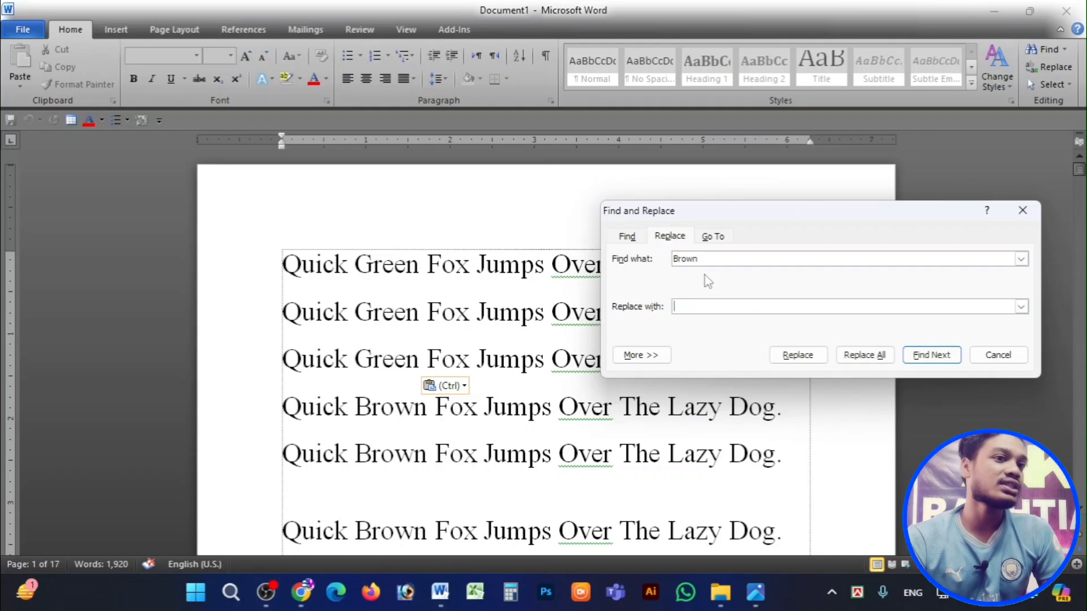
left_click_drag(722, 225, 704, 215)
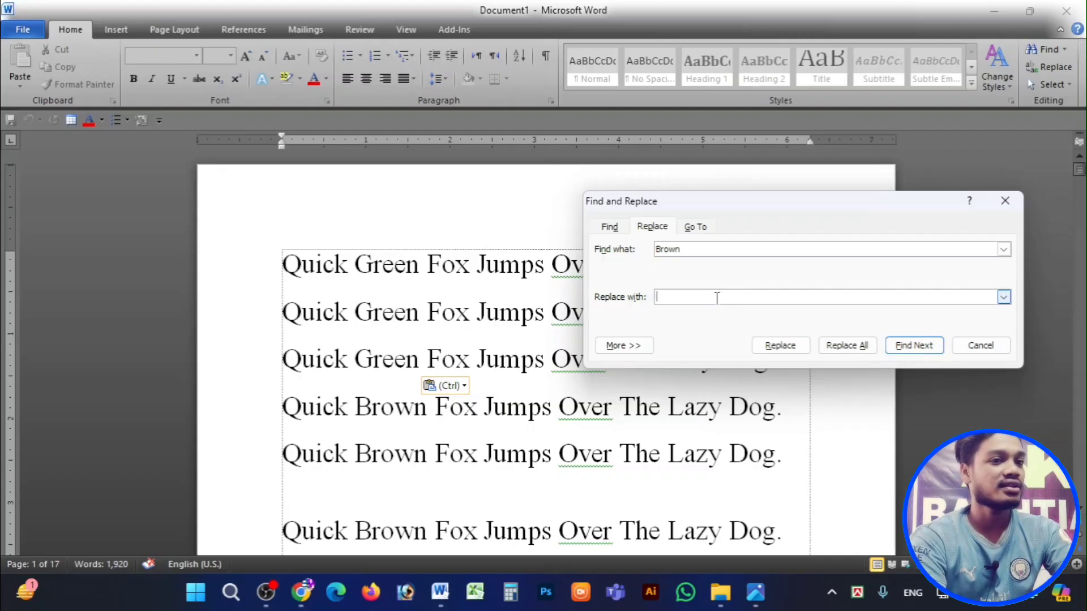
type("Green")
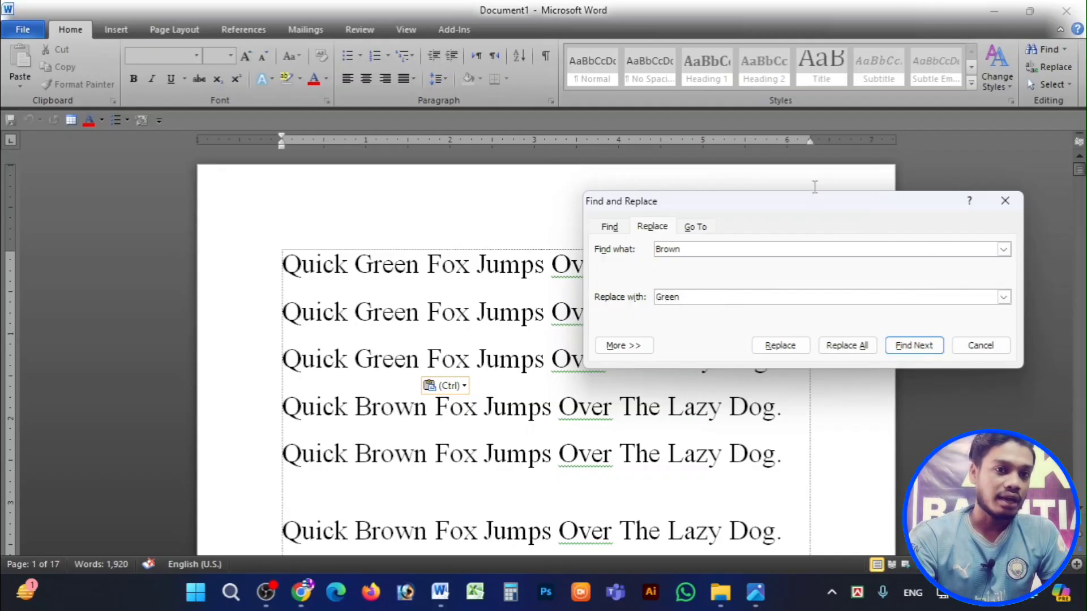
left_click_drag(823, 208, 801, 188)
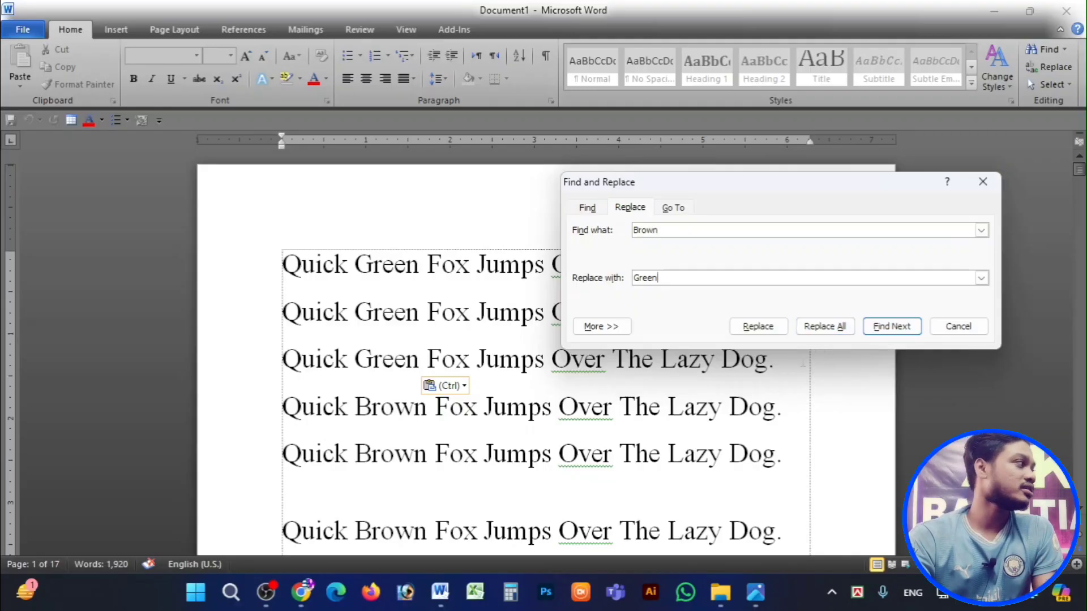
Replace the next eight occurrences of "Brown" with "Green" one at a time, starting in the fourth sentence
left_click(760, 329)
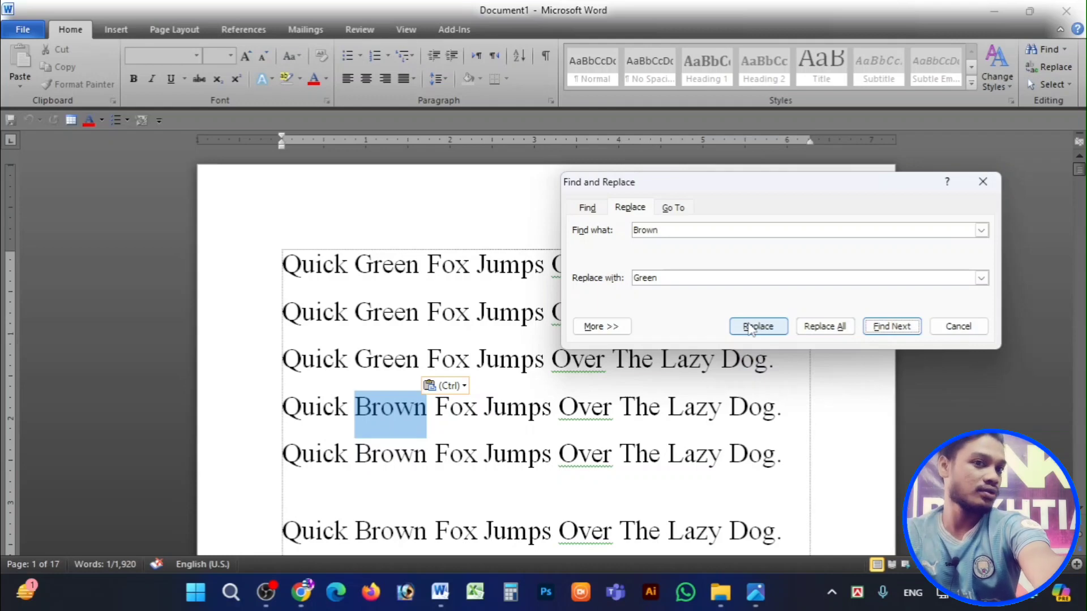
left_click(751, 329)
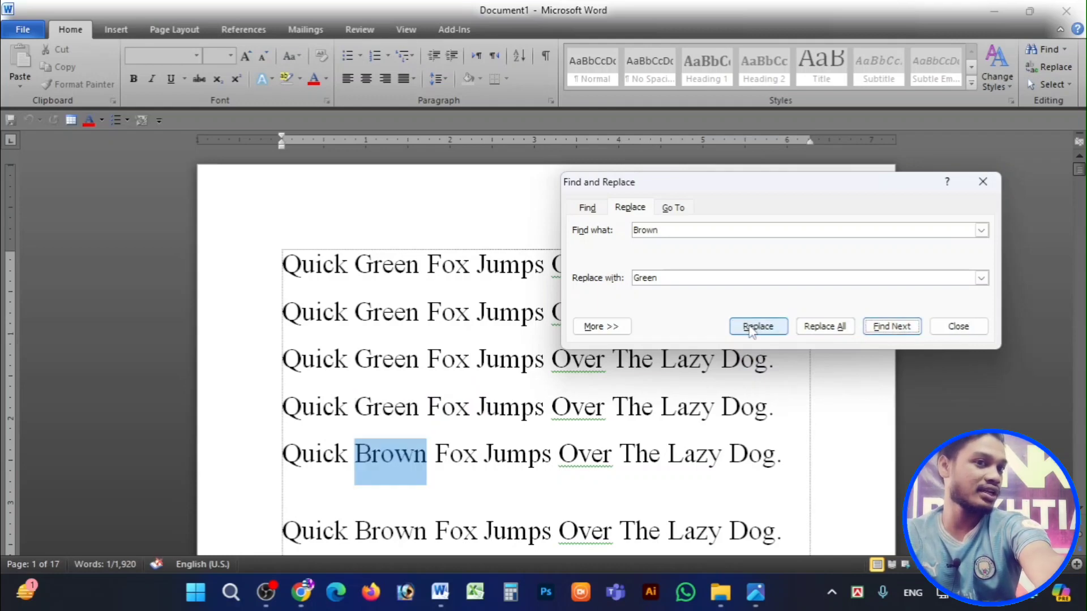
left_click(751, 330)
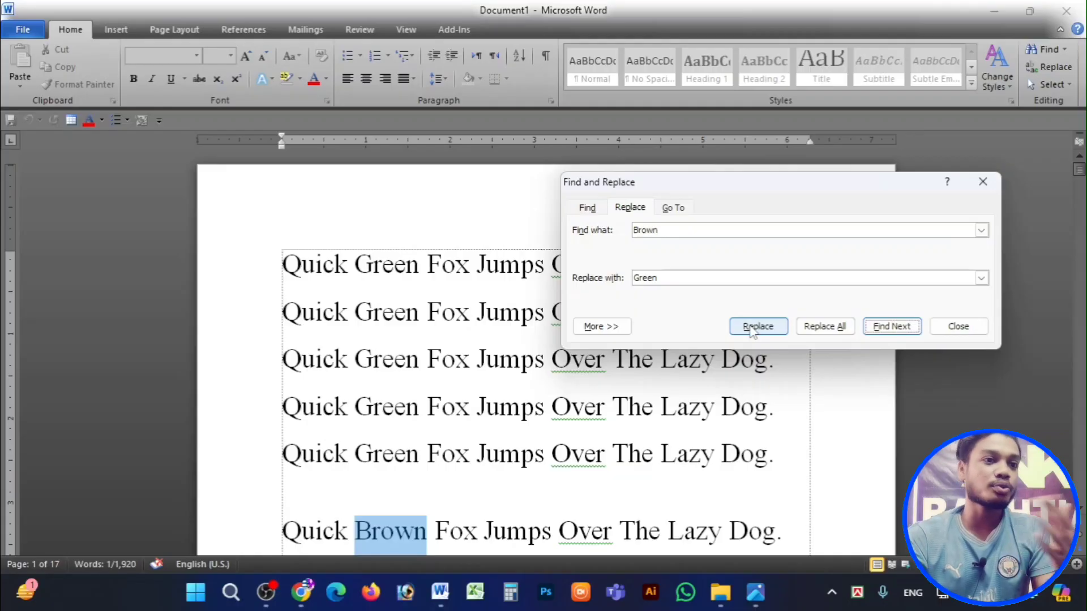
left_click(751, 330)
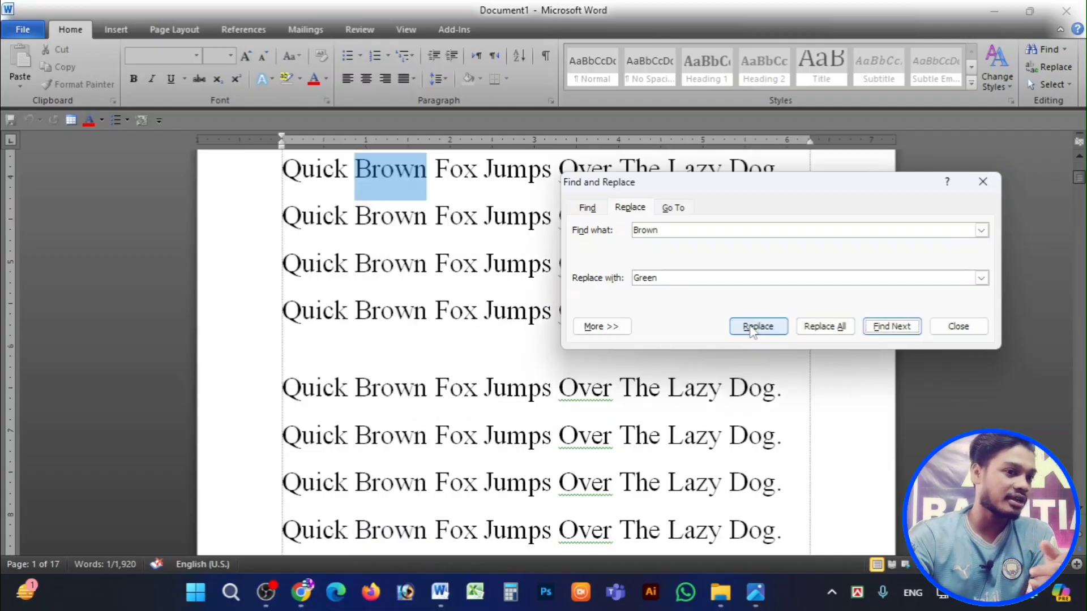
left_click(752, 330)
left_click(752, 329)
left_click(752, 329)
left_click(752, 329)
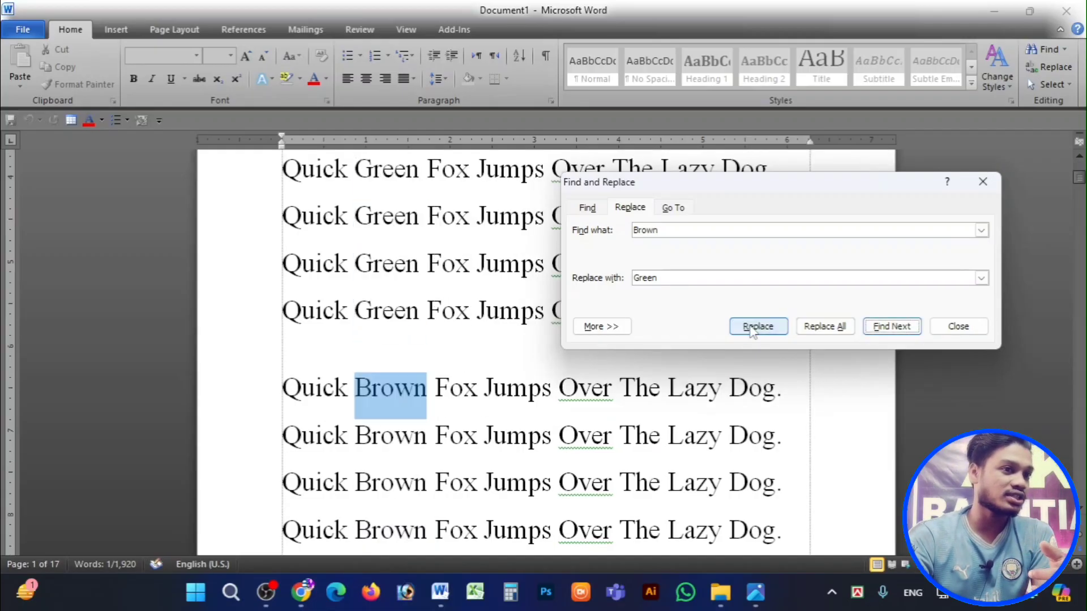
left_click(752, 330)
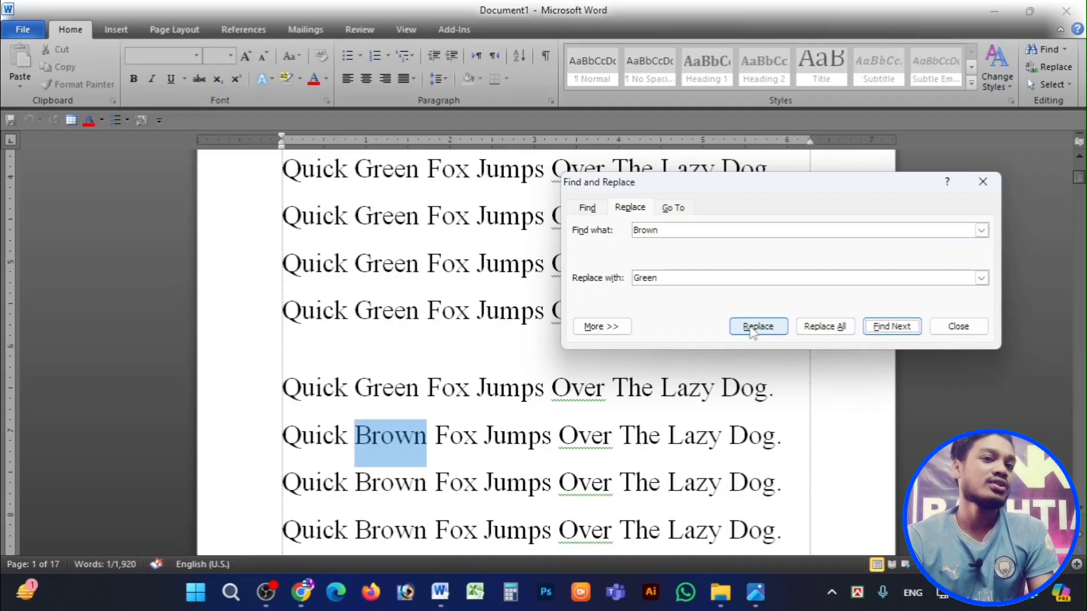
Replace all remaining occurrences of "Brown" with "Green" at once and close the Find and Replace dialog
left_click(815, 334)
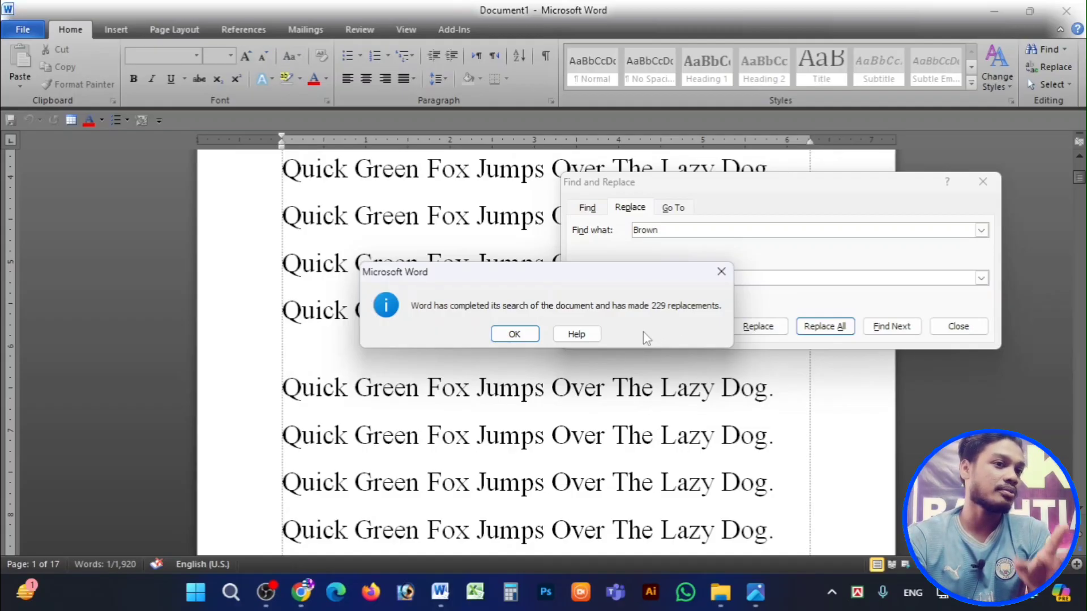
left_click(513, 334)
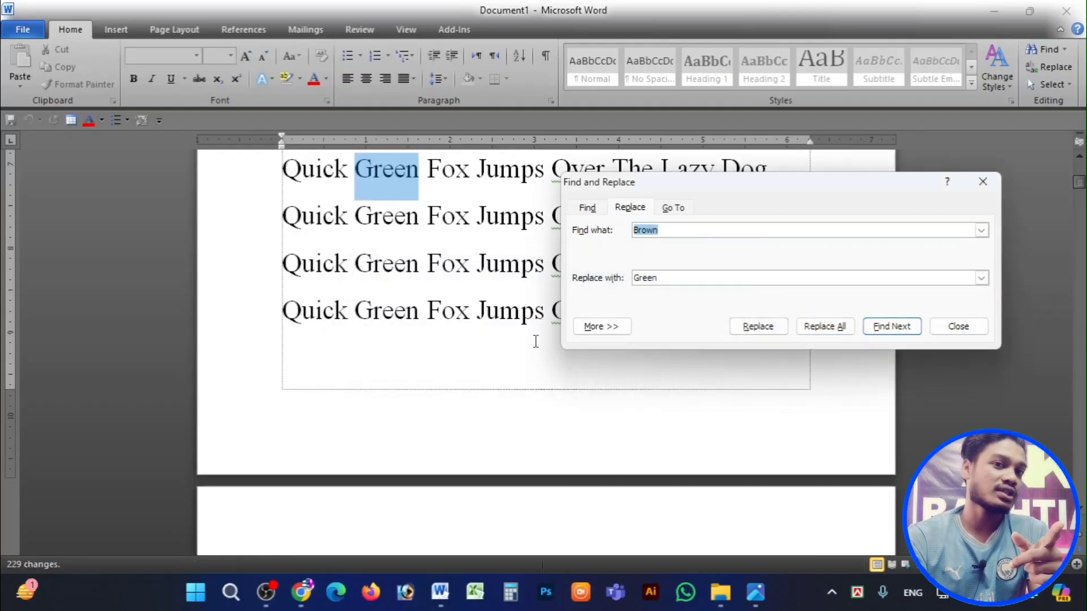
left_click(958, 327)
left_click(828, 332)
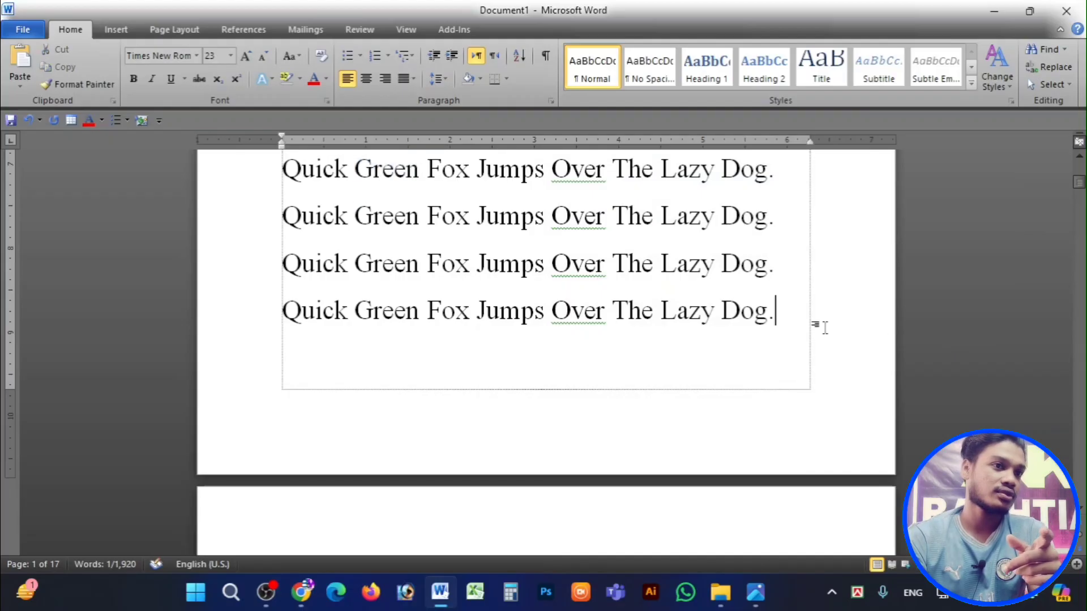
key("Return")
type("Quick Green Fox Jumps Over The Lazy Dog.")
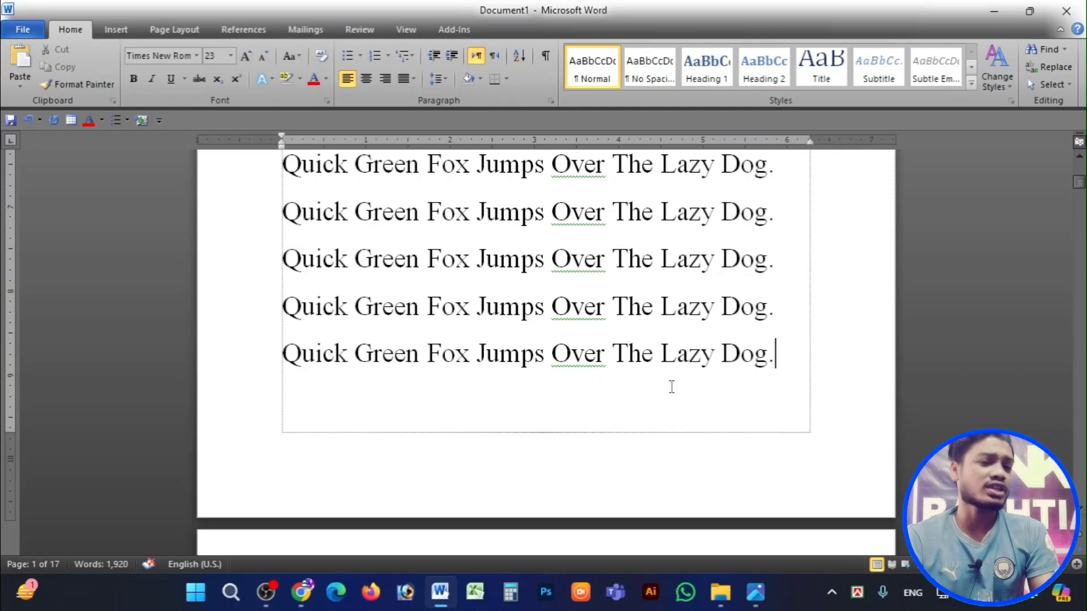
Replace every occurrence of "lazy" with "Crazy" throughout the document and close the Find and Replace dialog
key("ctrl+h")
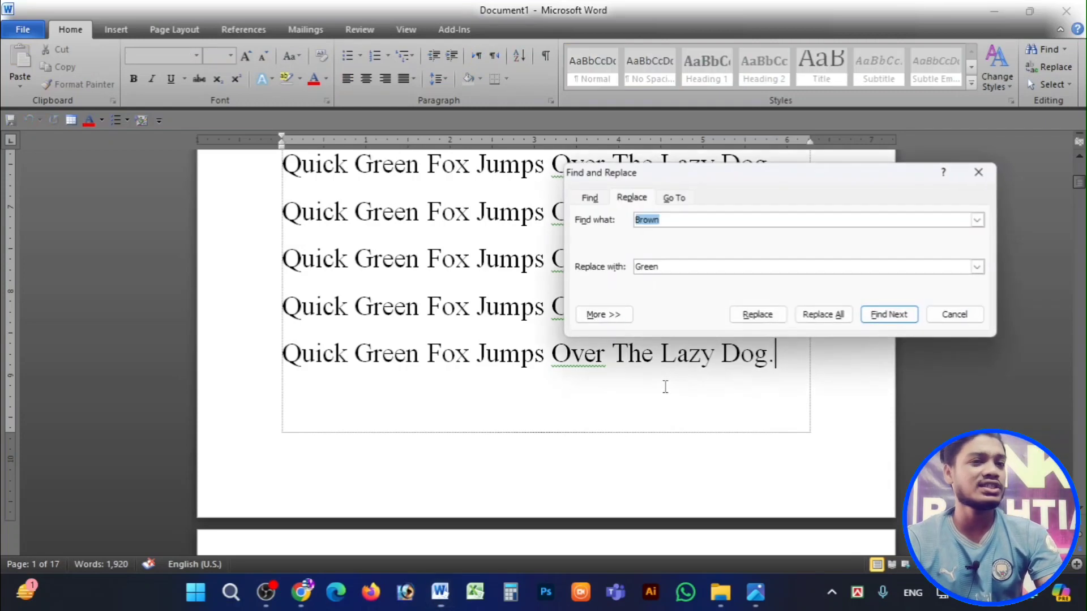
type("la")
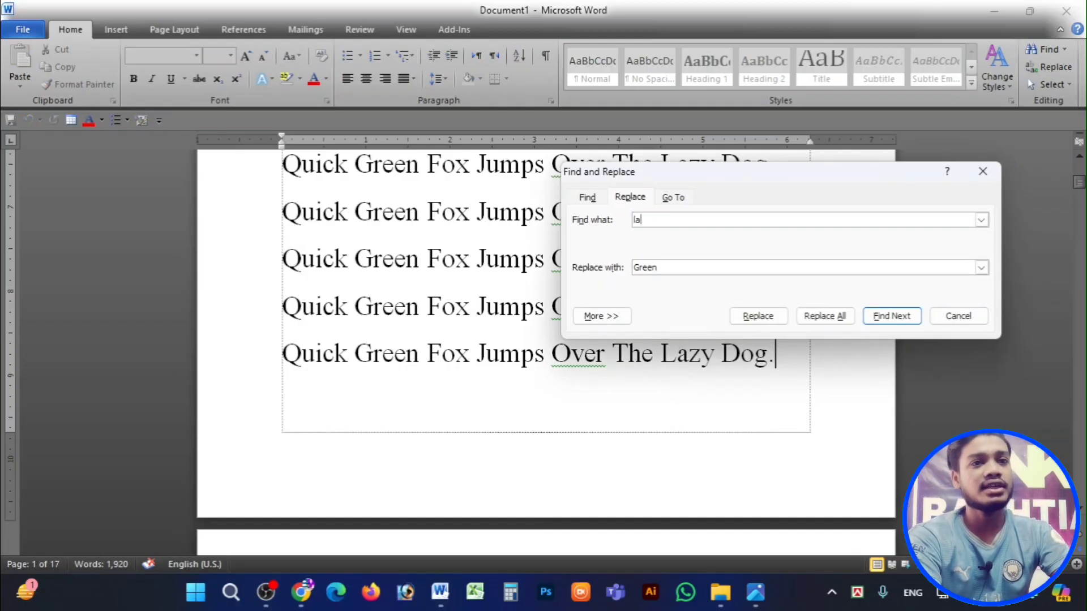
type("zy")
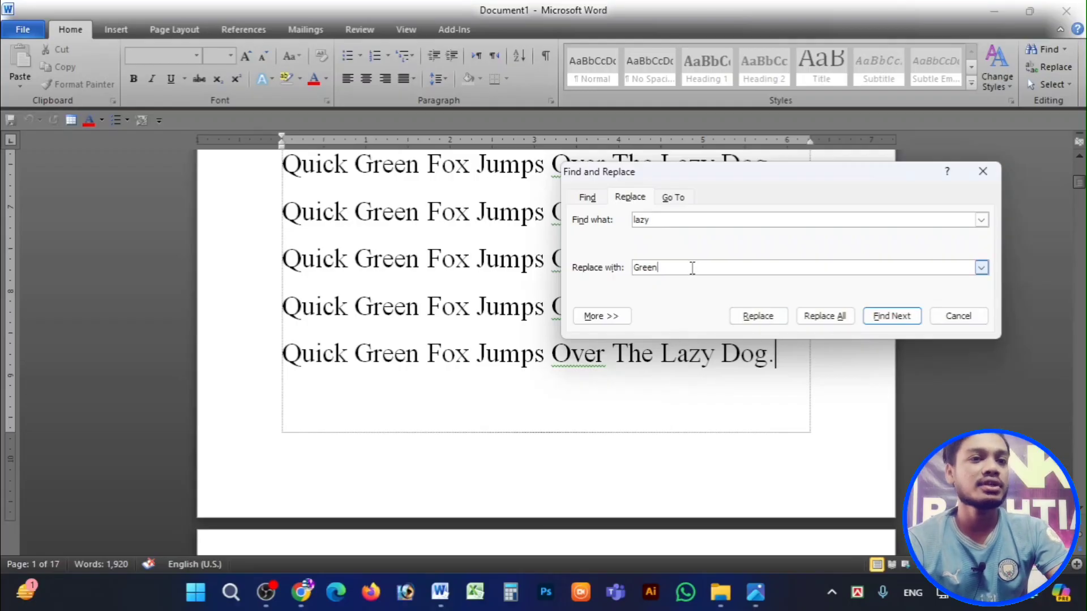
key("Tab")
key("BackSpace")
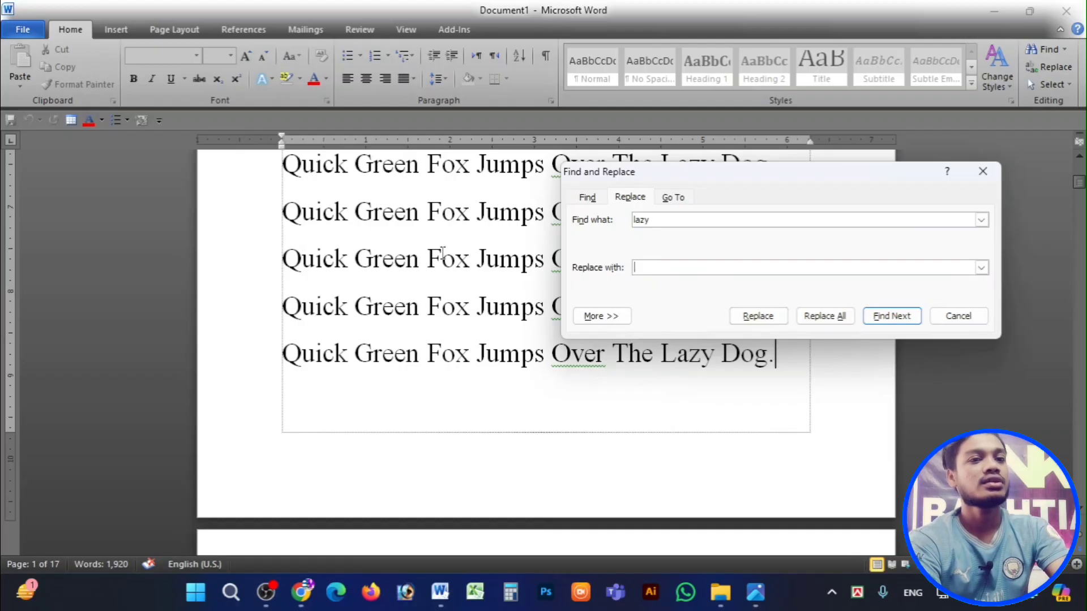
type("Crazy")
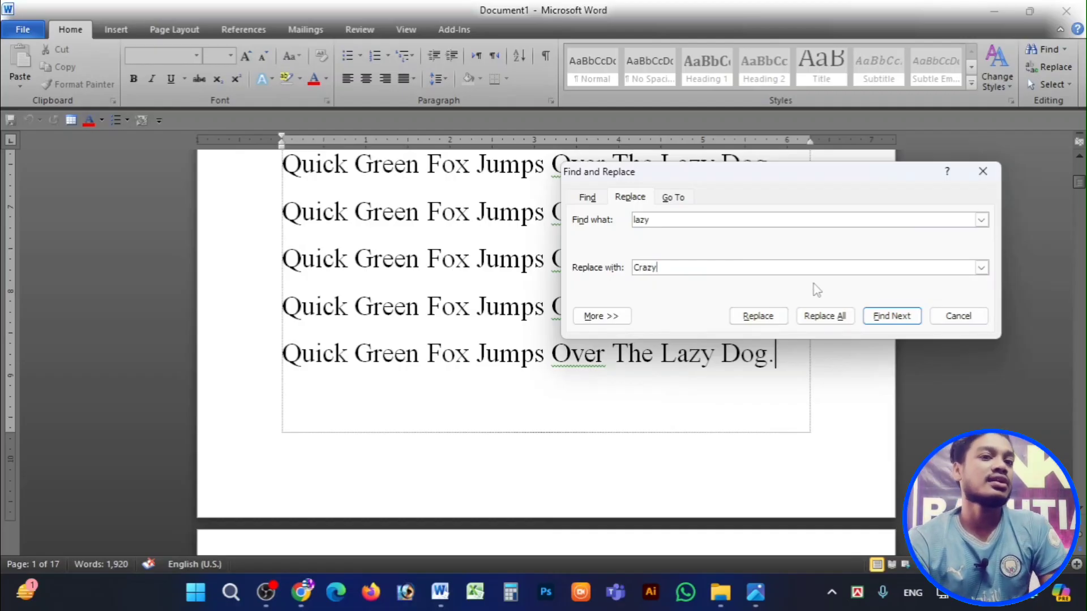
left_click(825, 316)
left_click(520, 338)
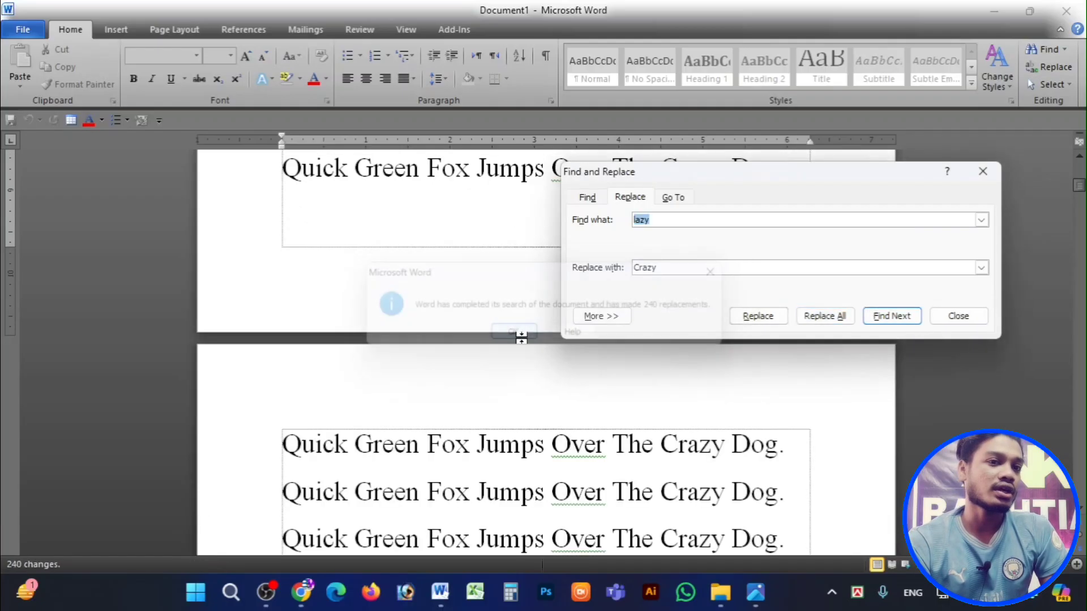
left_click(981, 172)
scroll(761, 269, "down", 8)
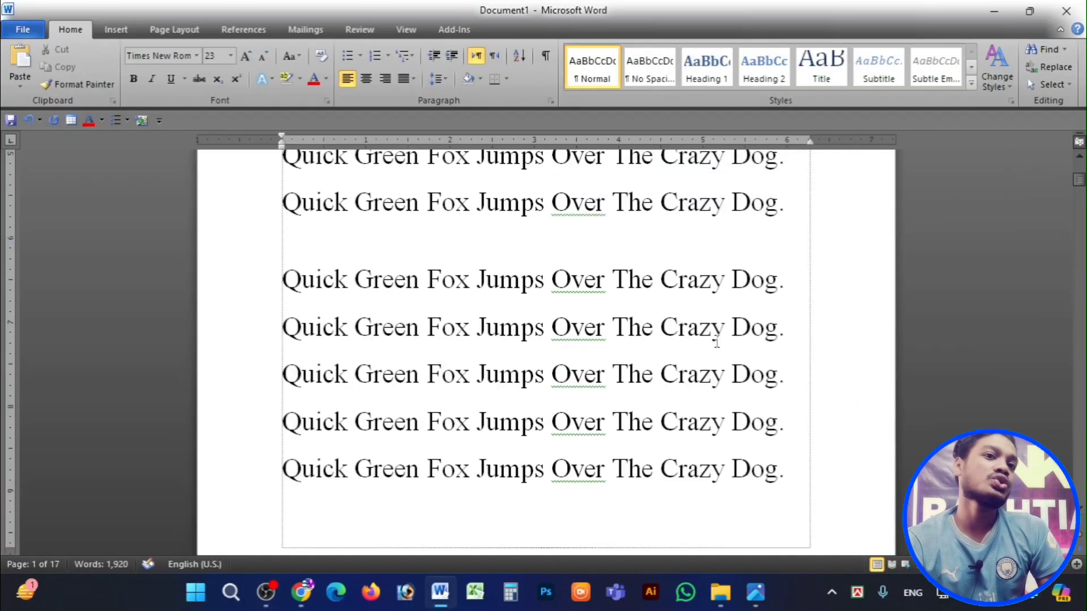
left_click_drag(778, 238, 612, 238)
scroll(722, 228, "up", 1)
left_click_drag(711, 218, 641, 202)
scroll(681, 228, "up", 1)
left_click(757, 281)
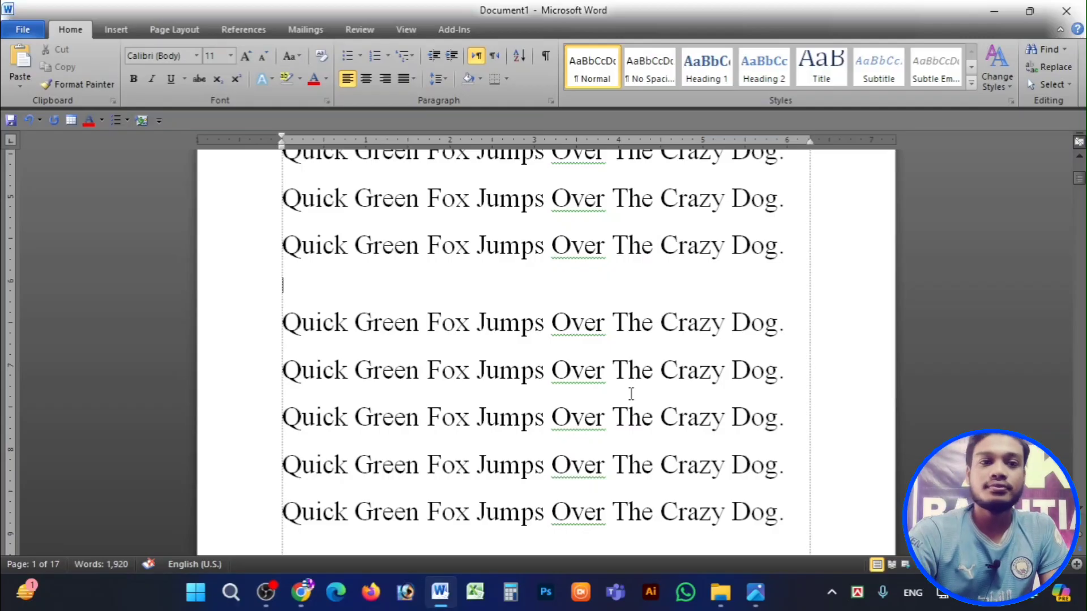
left_click(266, 594)
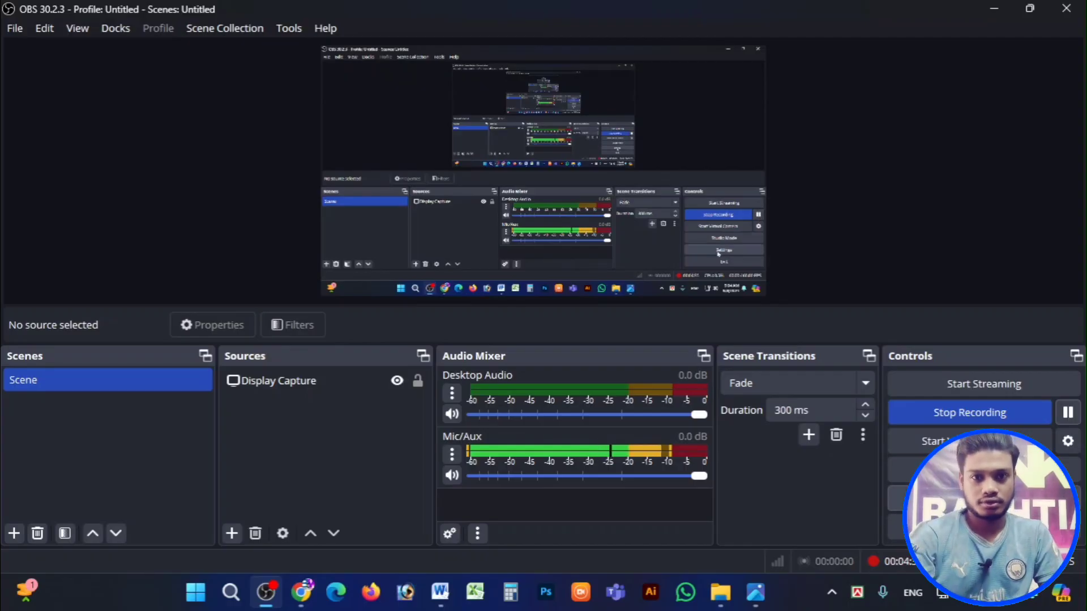
left_click(443, 591)
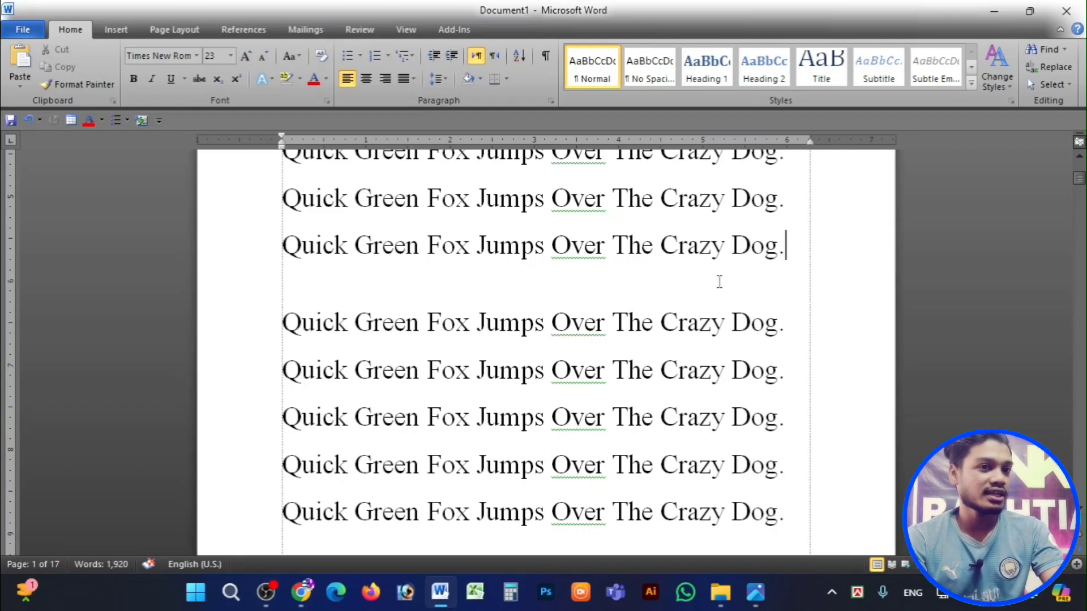
Search the document for the misspelled word "ovet", place the cursor at the match and close the Navigation pane
left_click(642, 249)
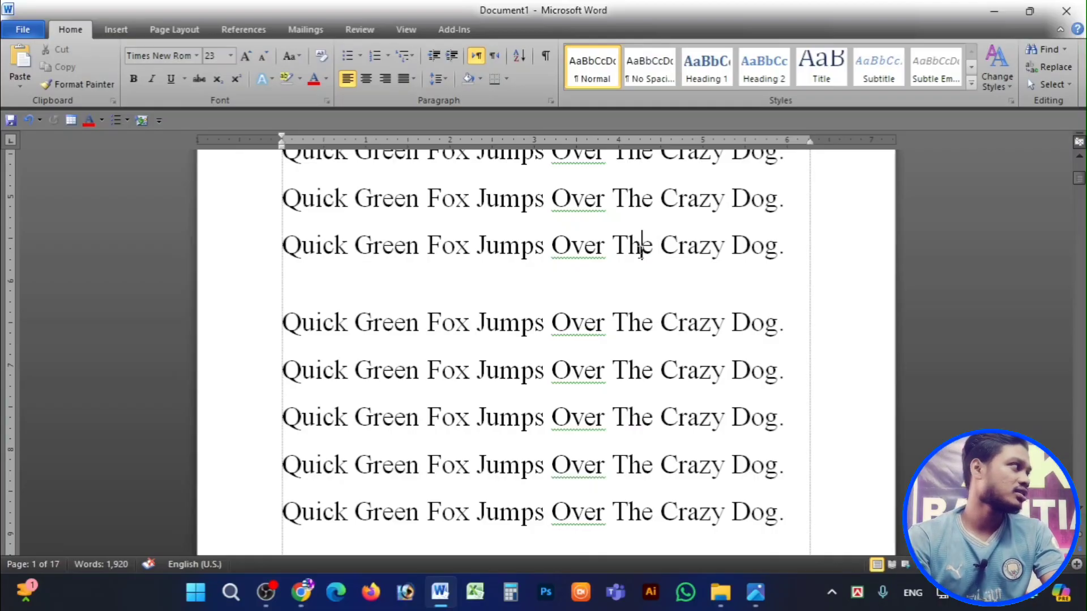
key("ctrl+f")
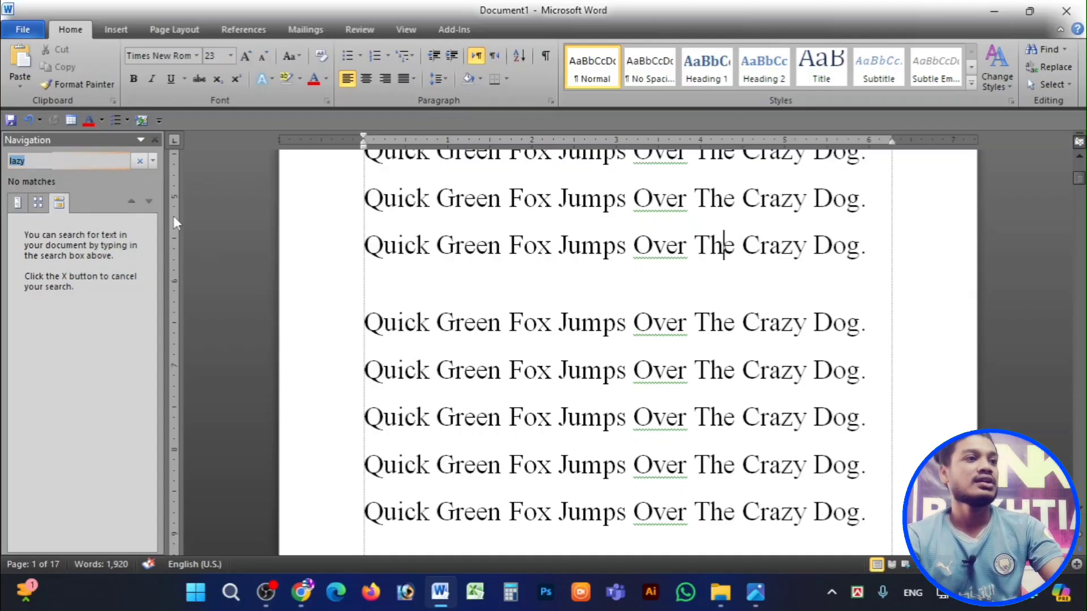
key("BackSpace")
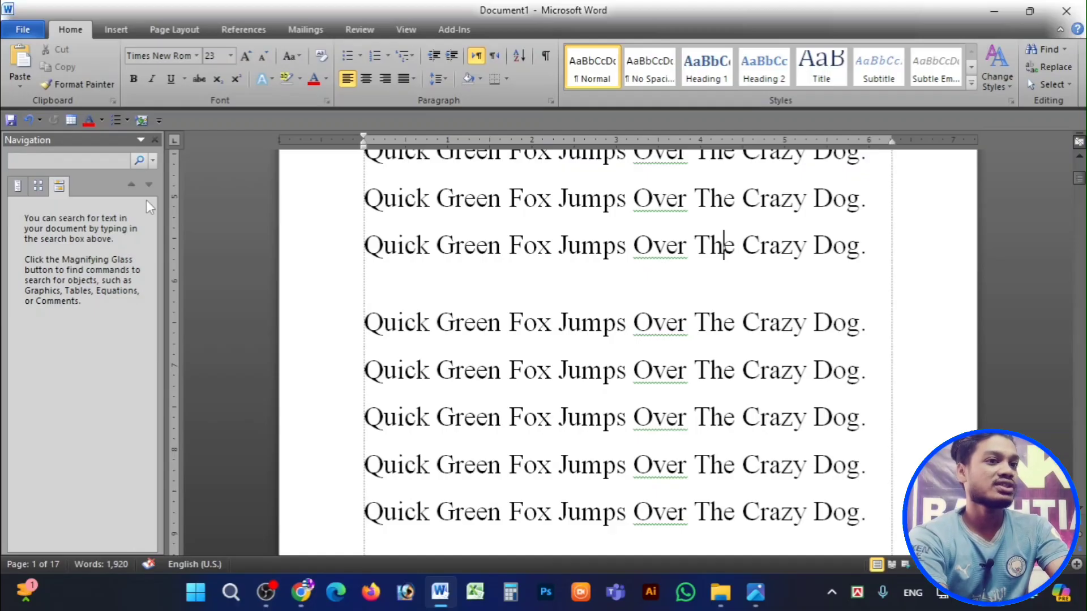
type("ovet")
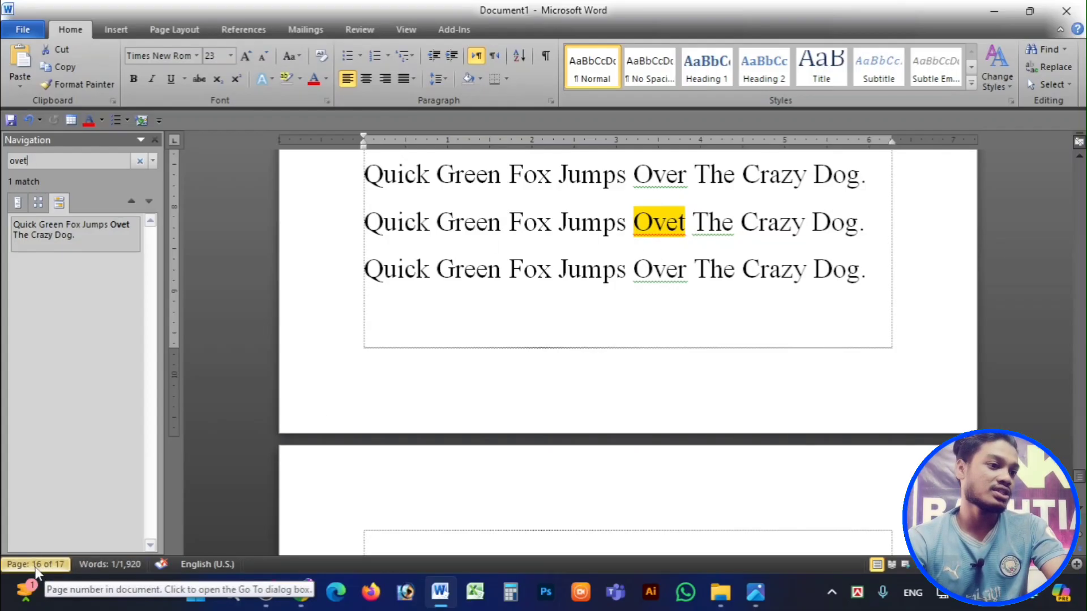
left_click(684, 240)
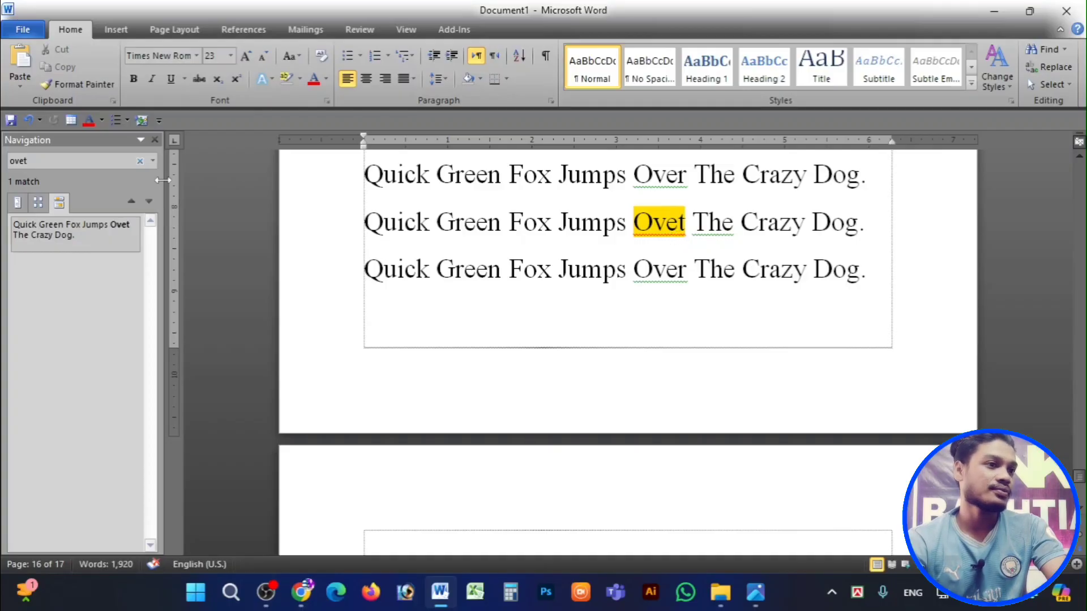
left_click(154, 140)
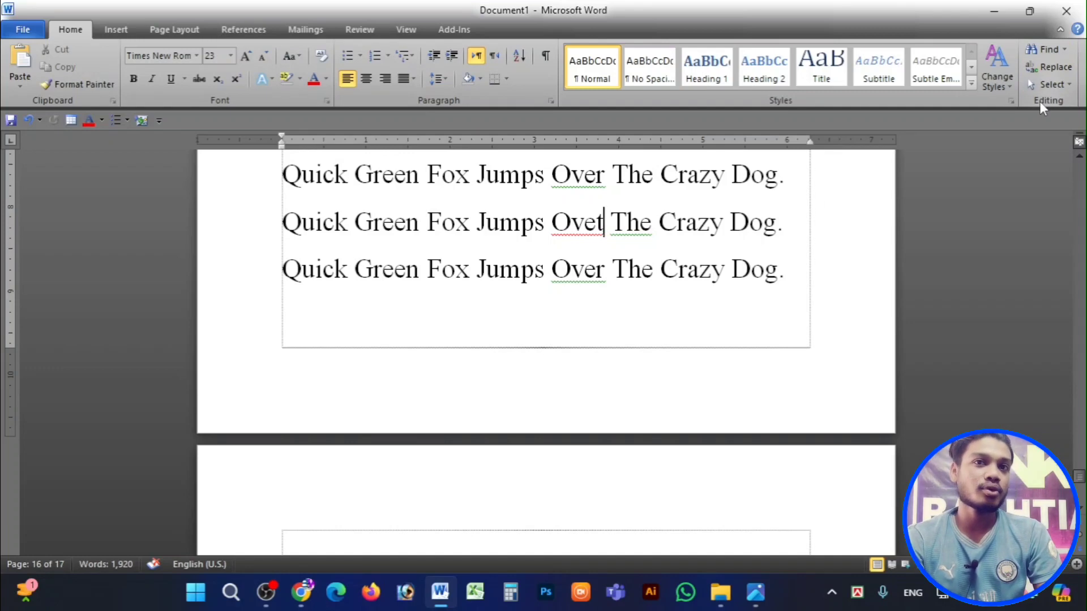
Select all text in the document, look over the selection and clear it
scroll(606, 331, "up", 2)
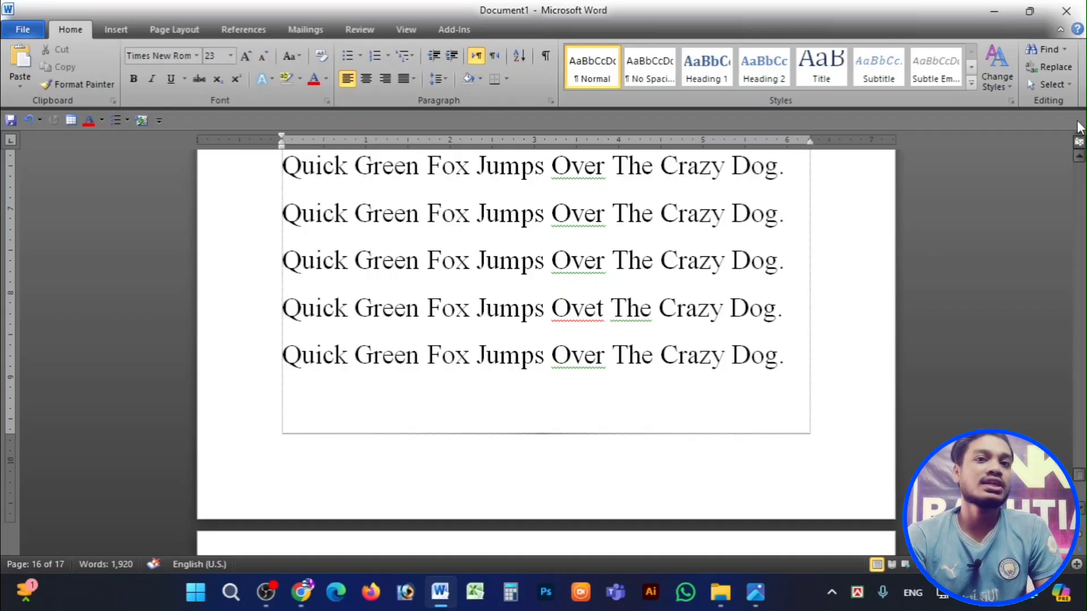
left_click(1046, 90)
left_click(934, 104)
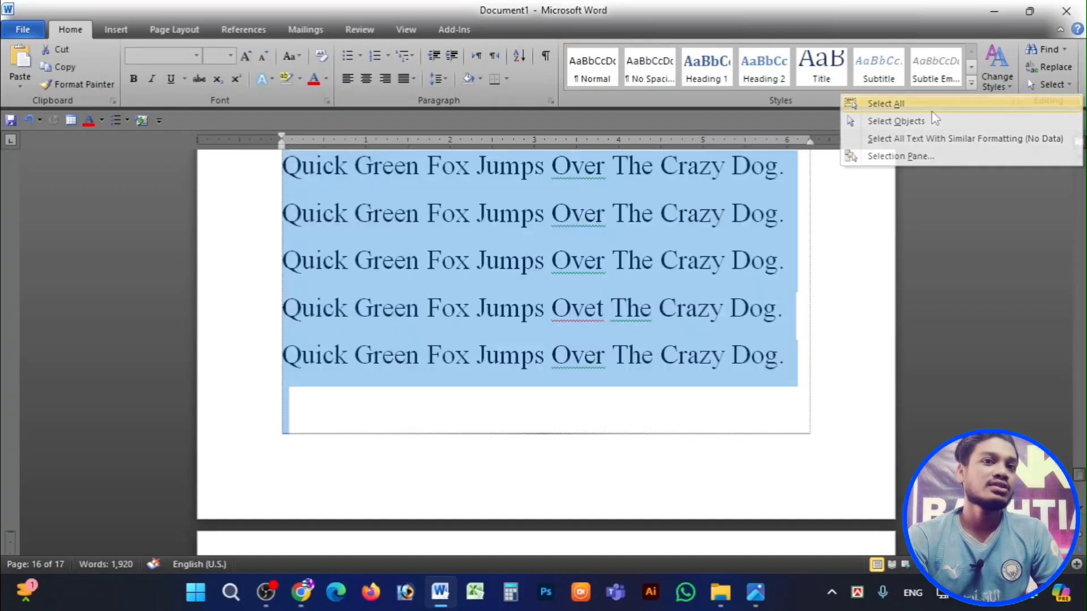
scroll(621, 396, "up", 2)
scroll(621, 396, "up", 4)
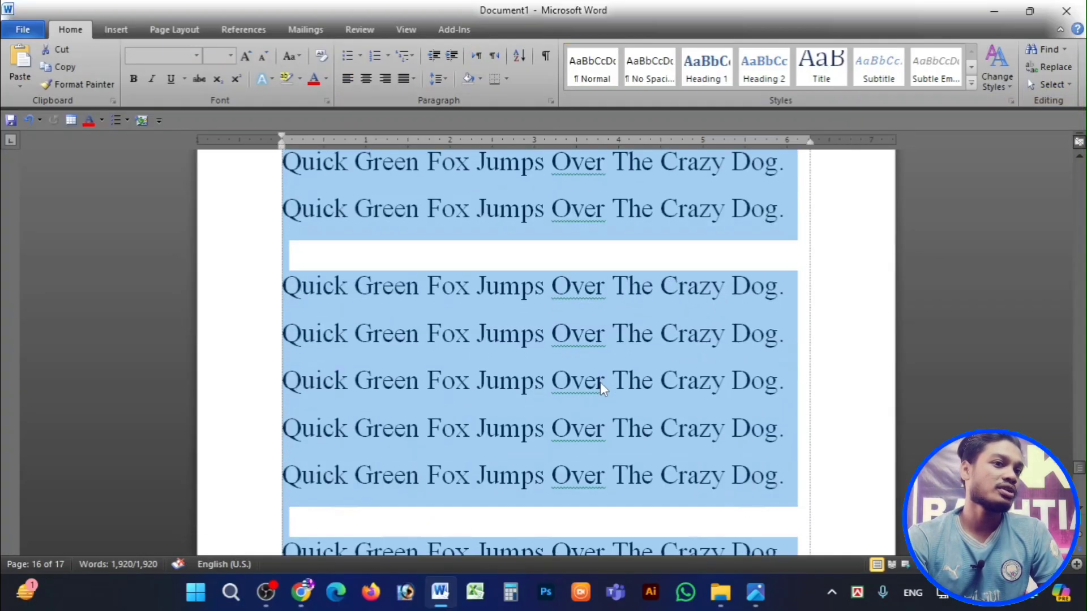
left_click(598, 362)
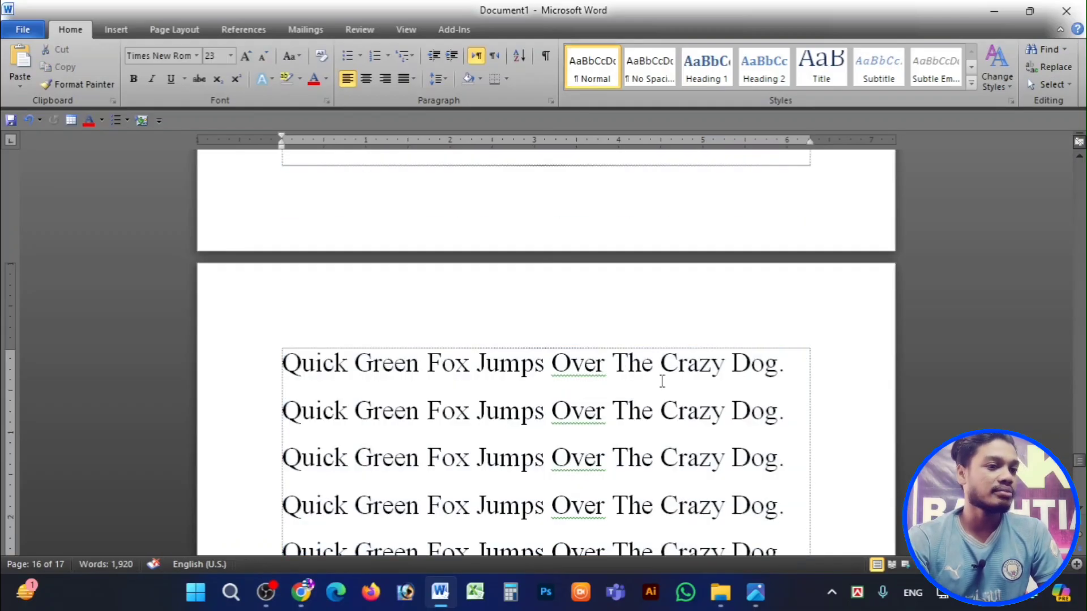
Manually select the text from the first sentence on page 1 through to page 5, and clear the selection
left_click_drag(1080, 467, 1068, 164)
left_click(286, 246)
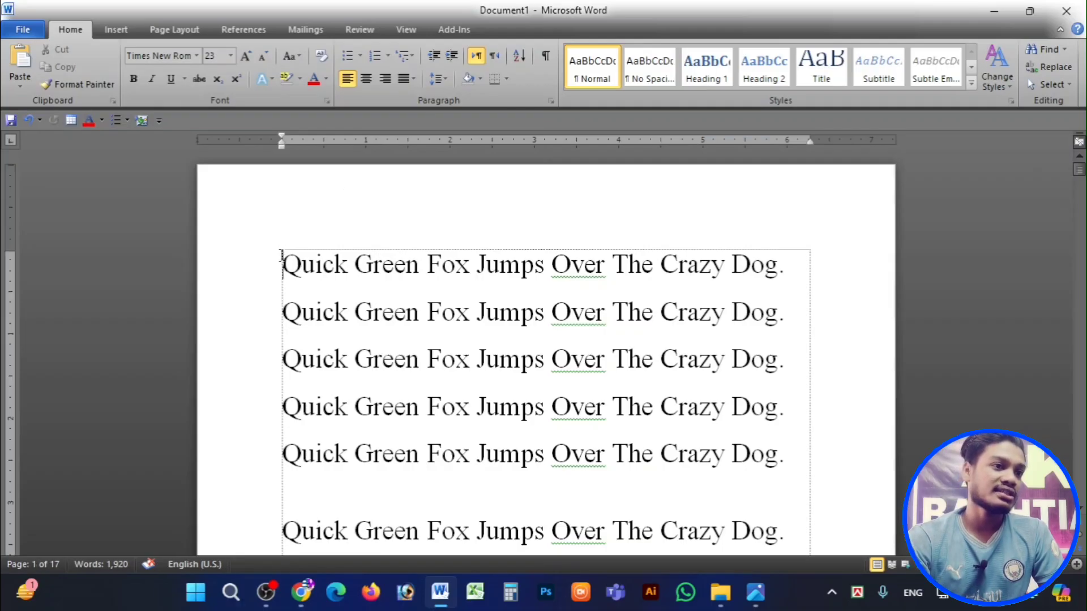
left_click_drag(282, 264, 916, 607)
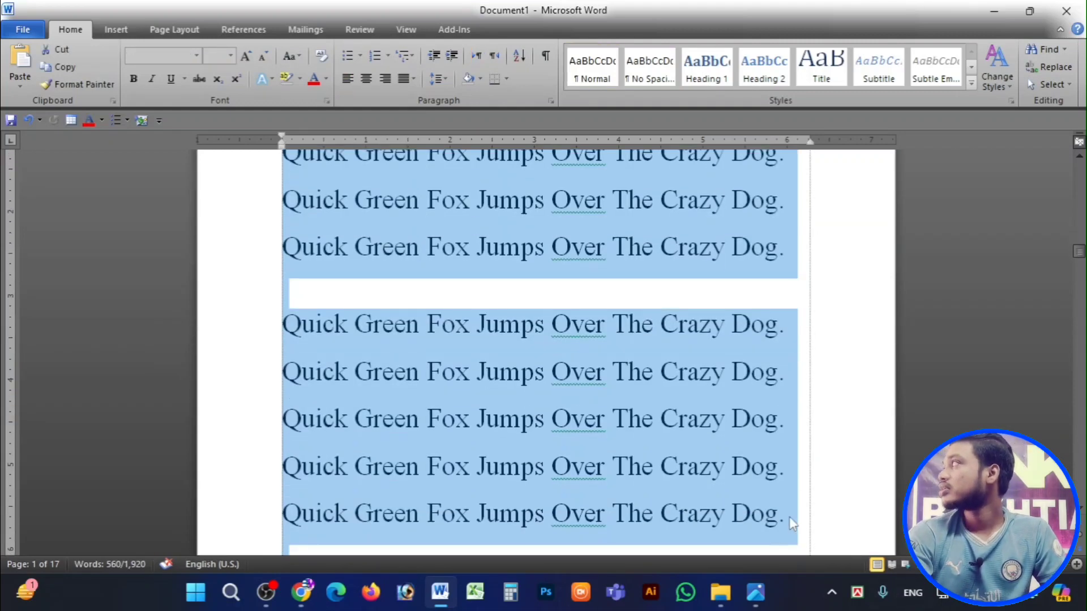
left_click(610, 437)
Select the entire document's text twice, clearing the selection each time
key("ctrl+a")
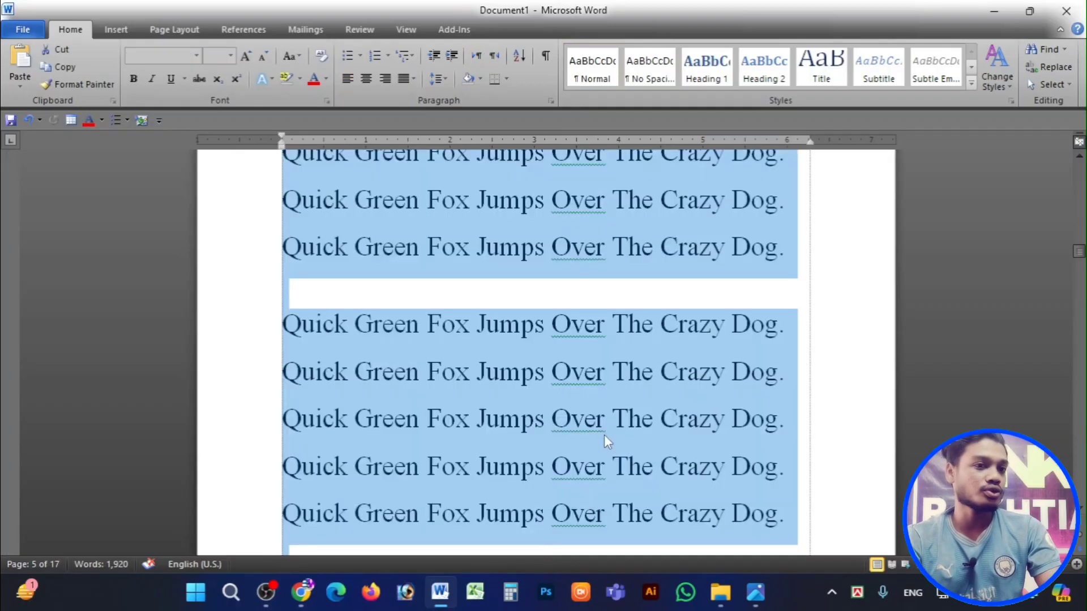
left_click(604, 435)
left_click(1048, 84)
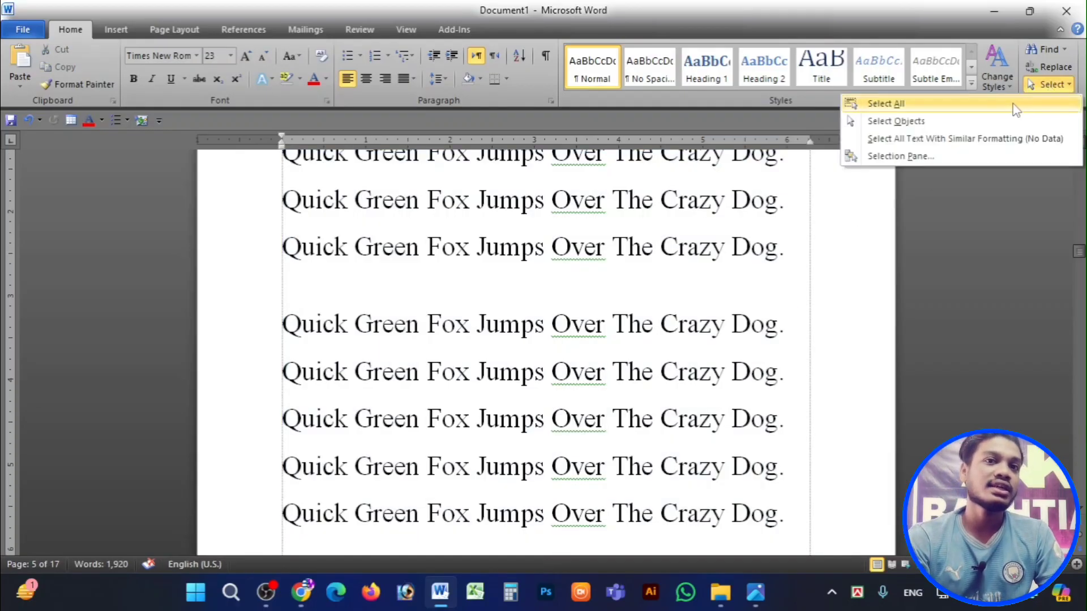
left_click(976, 106)
left_click(787, 204)
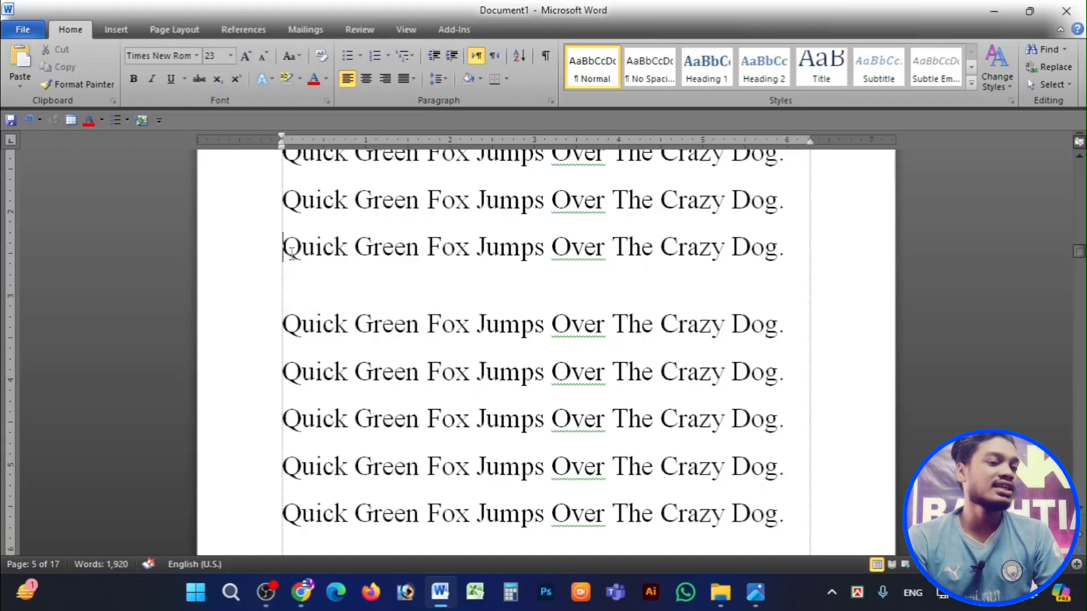
On page 5, select "Quick Green Fox Jumps" and then the two sentences around the blank line, clearing each selection
left_click_drag(285, 255, 552, 265)
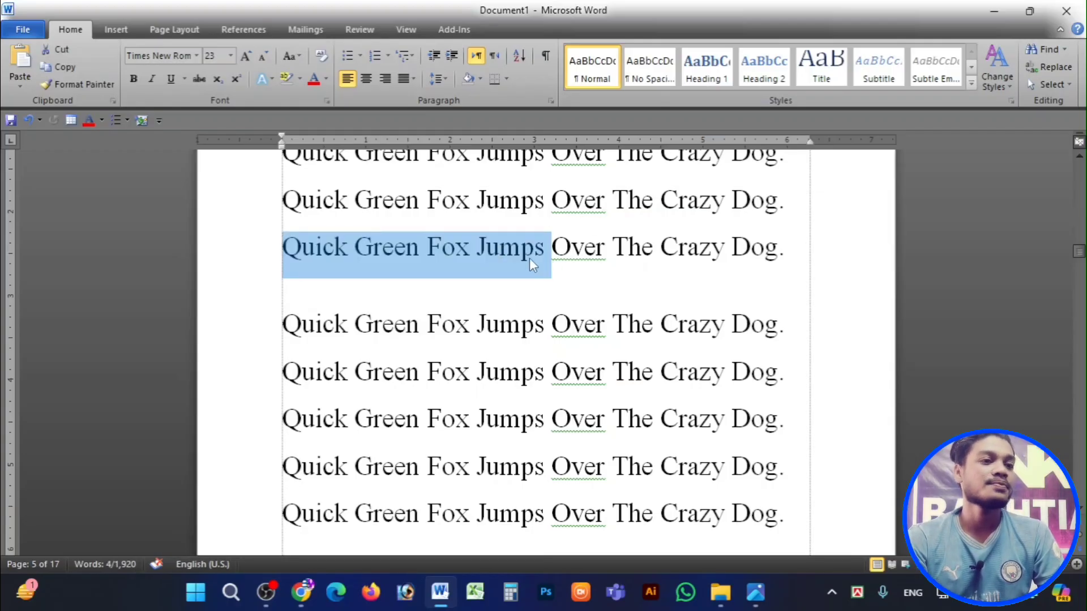
left_click(525, 256)
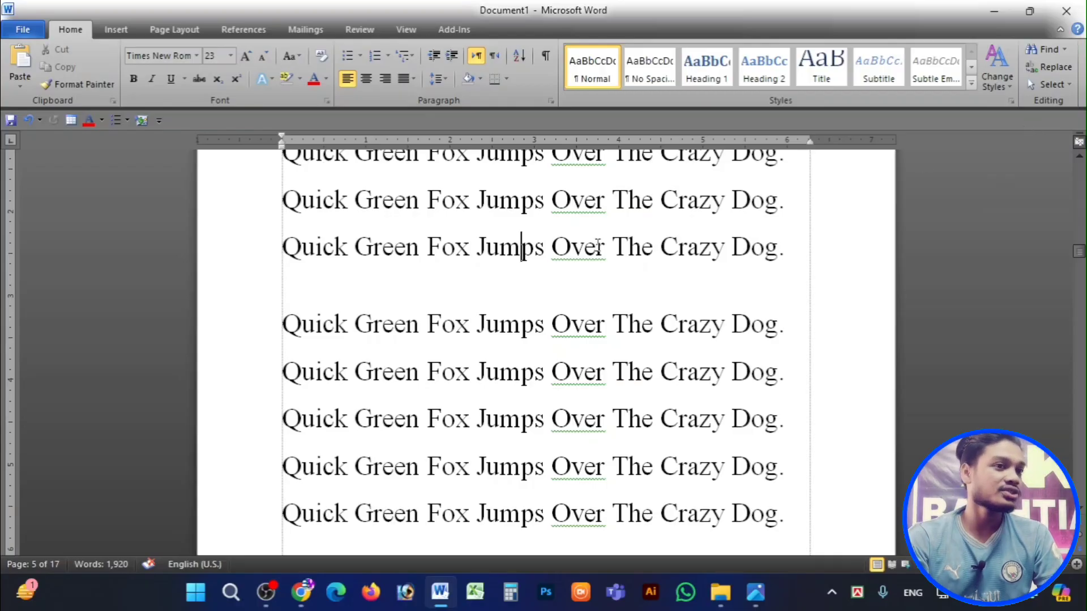
left_click_drag(286, 249, 787, 323)
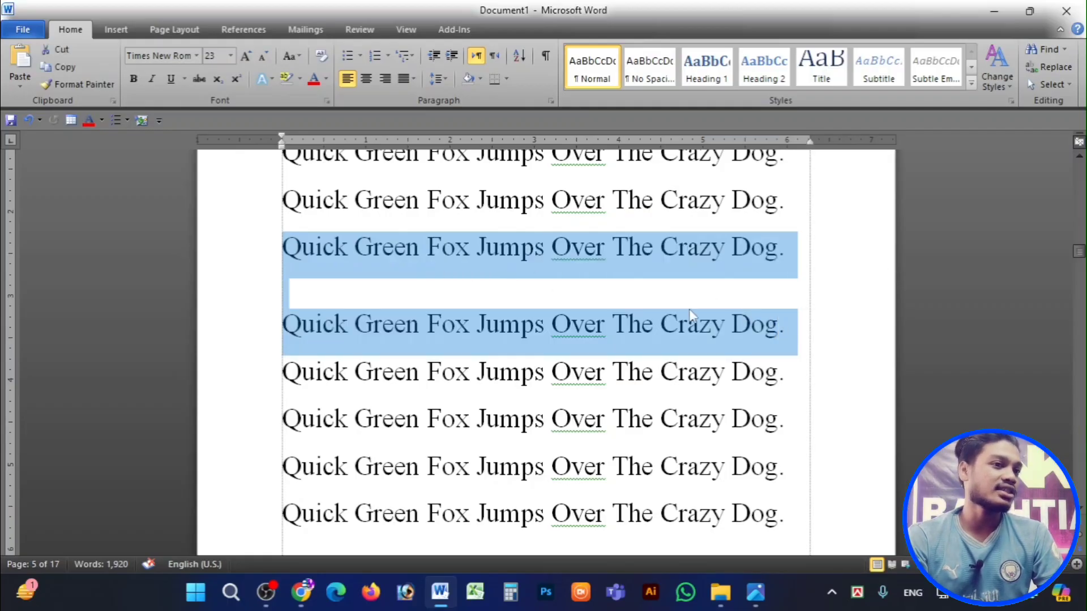
left_click(477, 252)
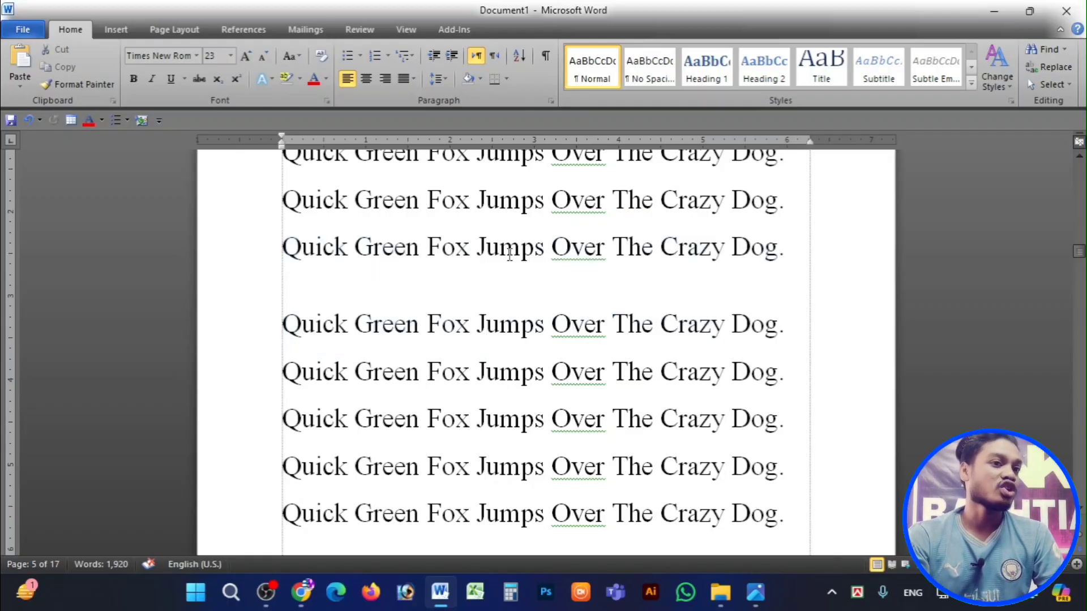
Select the single words "Jumps" and "Quick" above the blank line, then "Jumps" below it, and clear the selection
left_click_drag(479, 249, 544, 252)
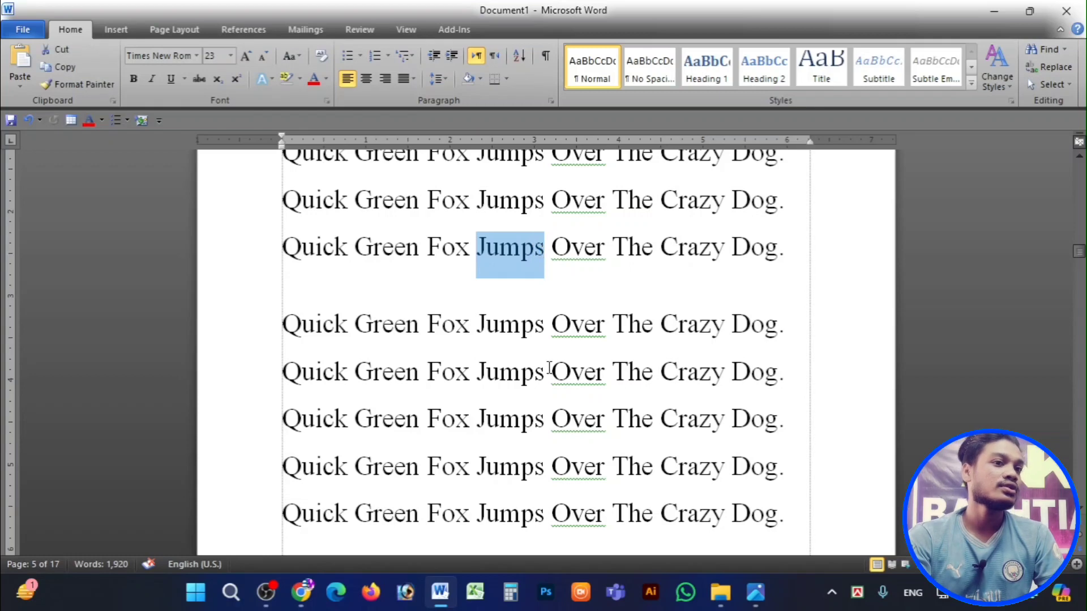
left_click(301, 252)
double_click(307, 258)
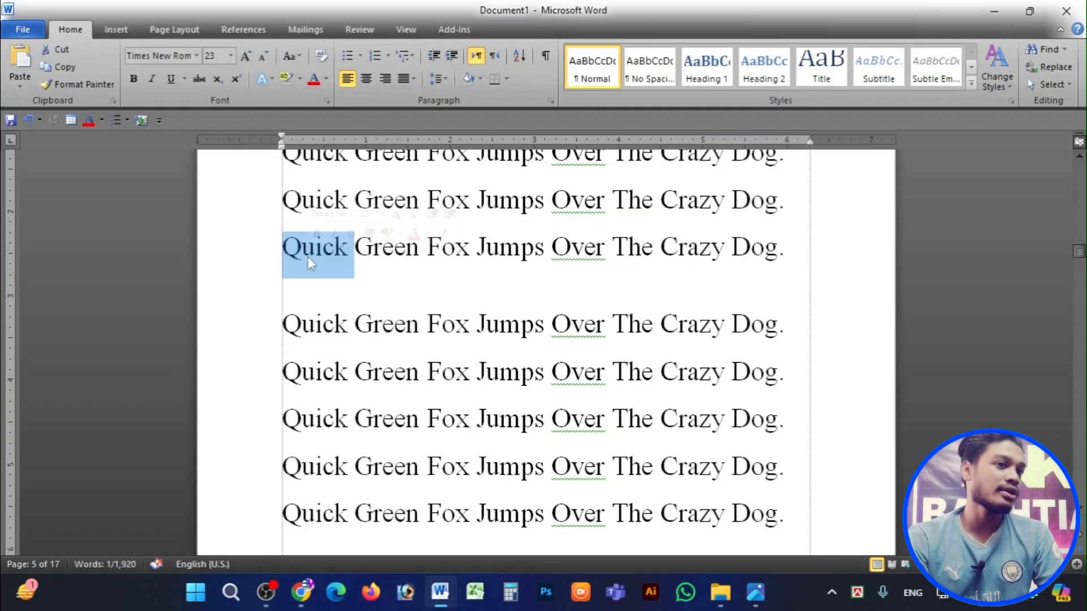
double_click(504, 331)
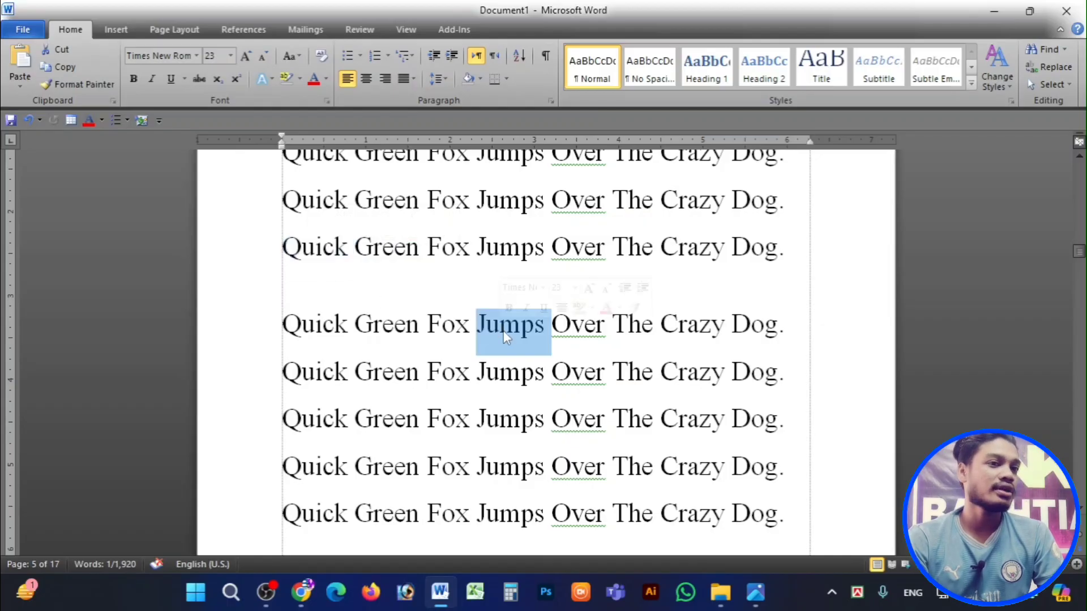
left_click(595, 327)
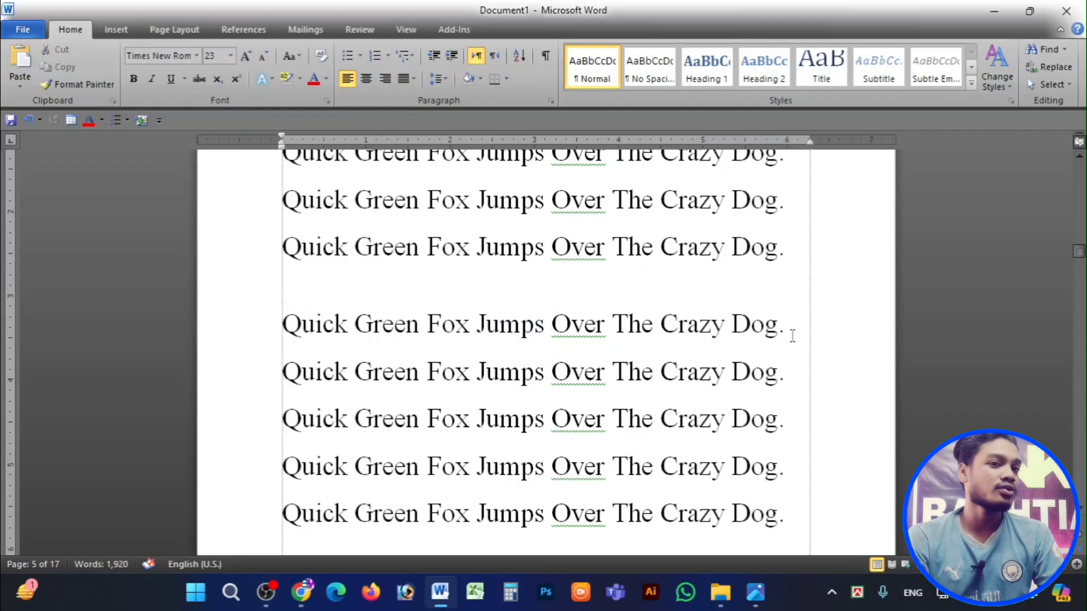
Select the word "Dog" and then the whole sentence just below the blank line, and clear the selection
double_click(760, 330)
left_click(748, 330)
left_click_drag(869, 339, 327, 327)
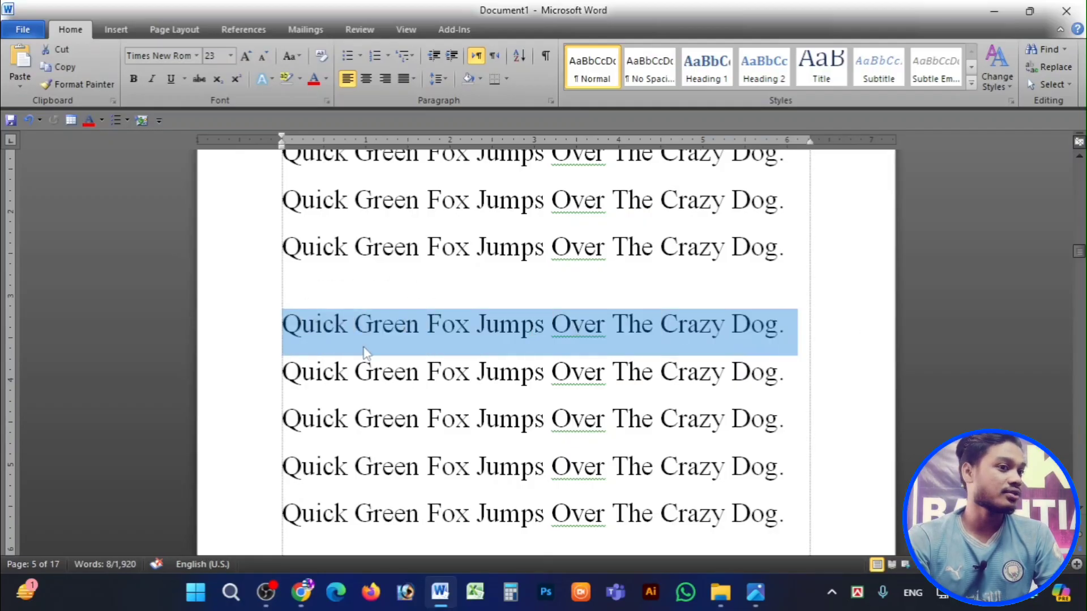
left_click(585, 369)
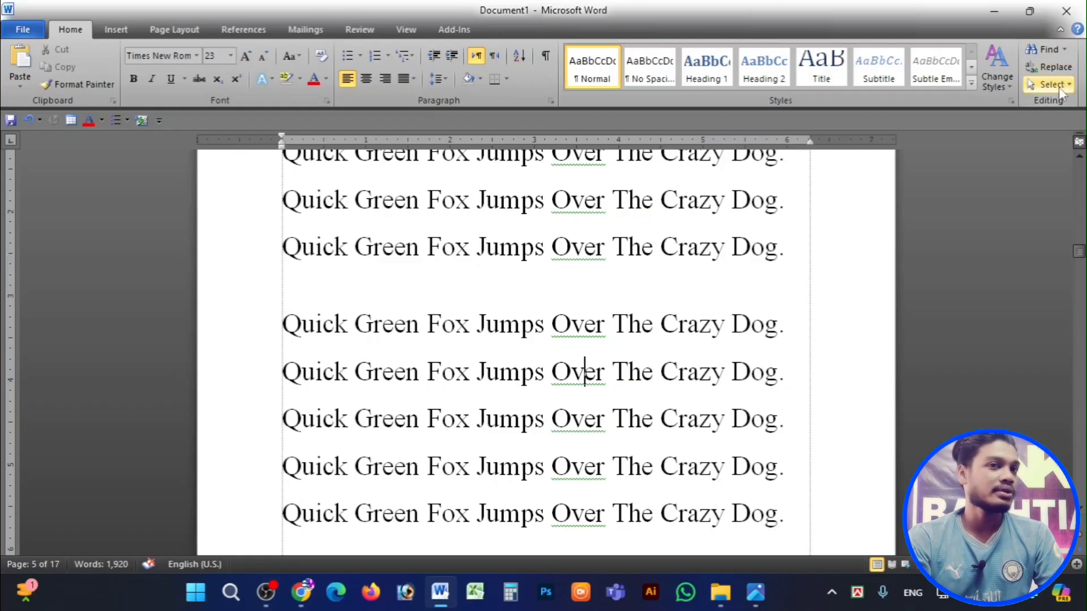
Place the cursor after the sentence above the blank line, search the document for "ovet", and clear the search
left_click_drag(725, 256, 714, 257)
left_click(787, 257)
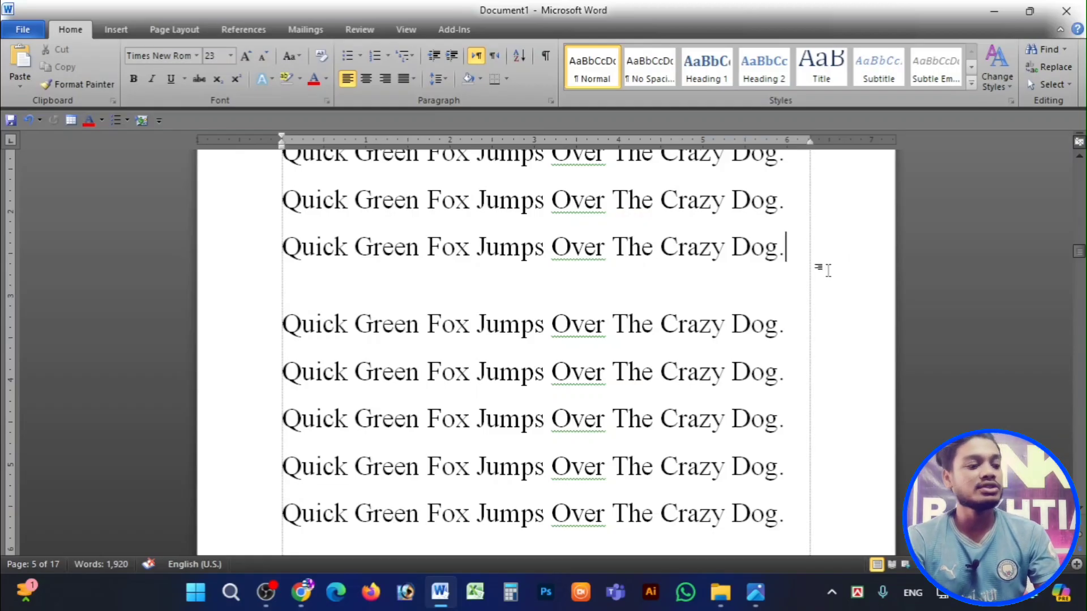
key("ctrl+f")
type("ovet")
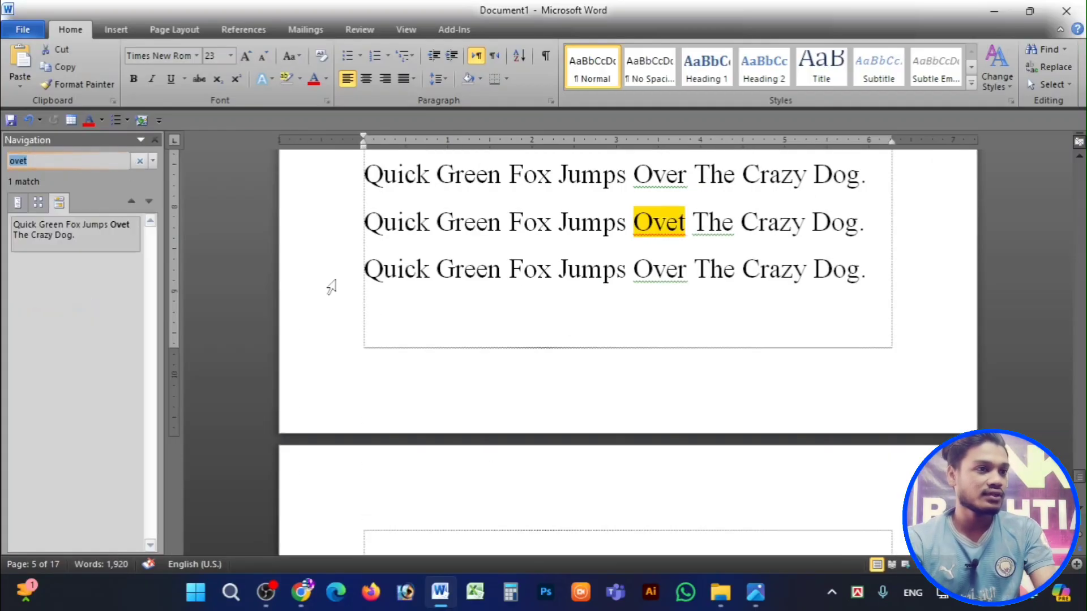
left_click(139, 161)
Open the Find and Replace dialog, look through its Find, Replace and Go To options, and close it
key("ctrl+h")
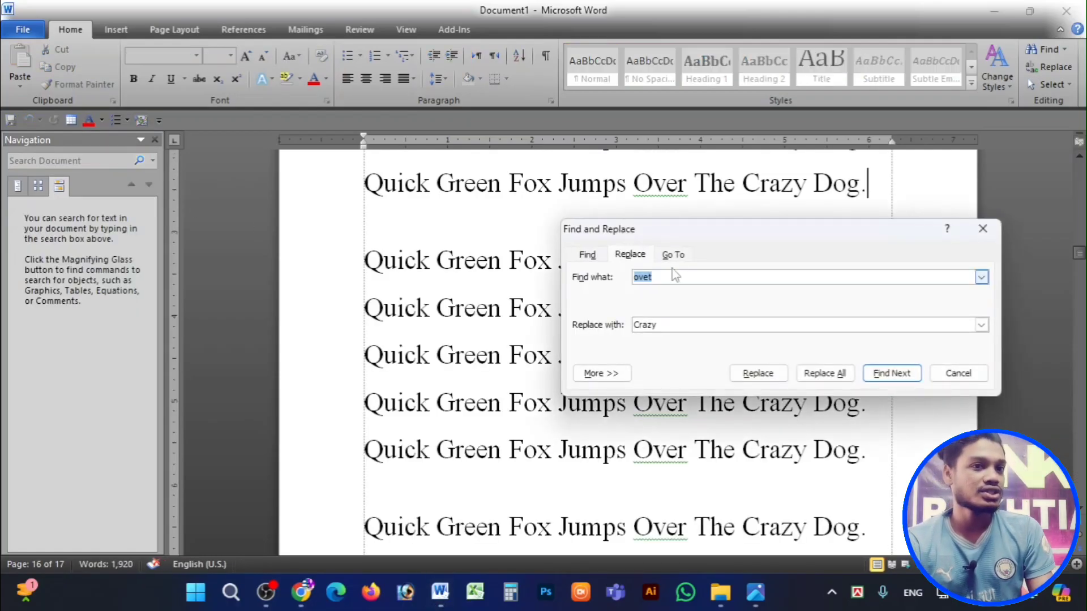
left_click_drag(722, 229, 446, 195)
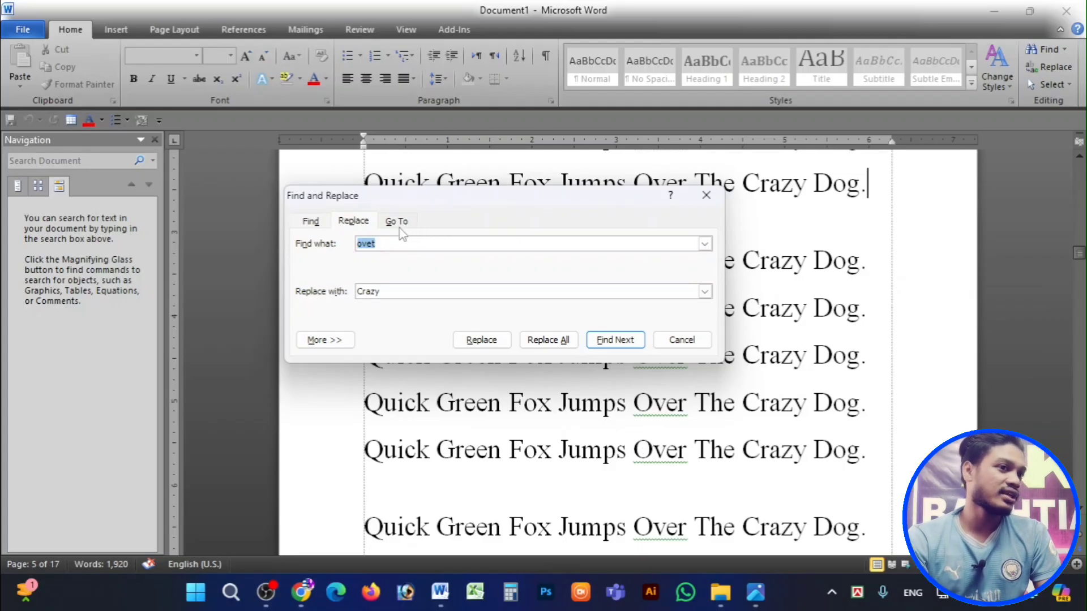
left_click(321, 224)
left_click(353, 225)
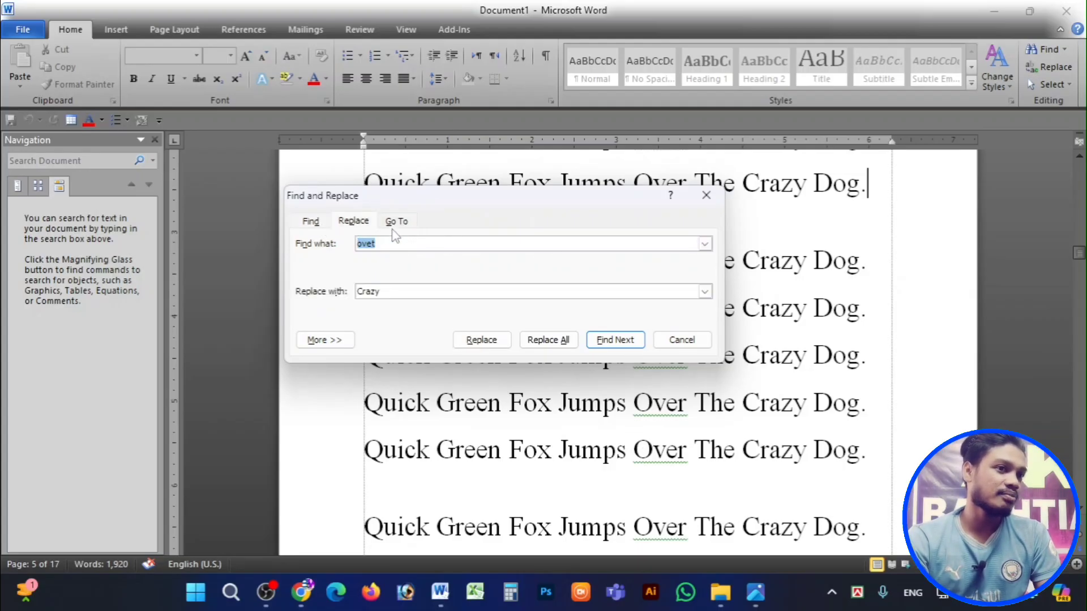
left_click(394, 224)
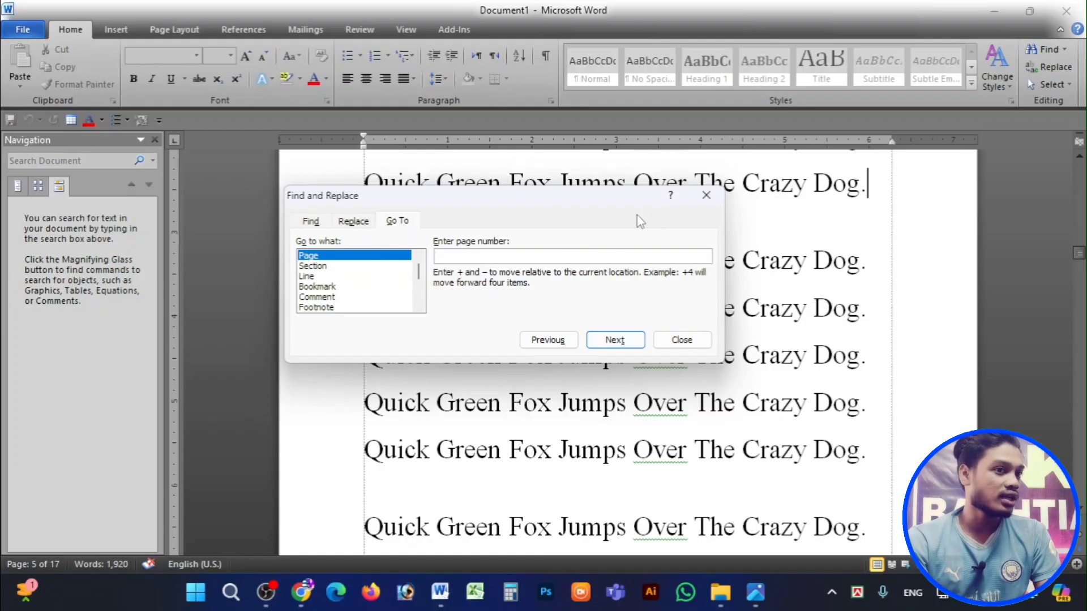
left_click(706, 195)
left_click(711, 260)
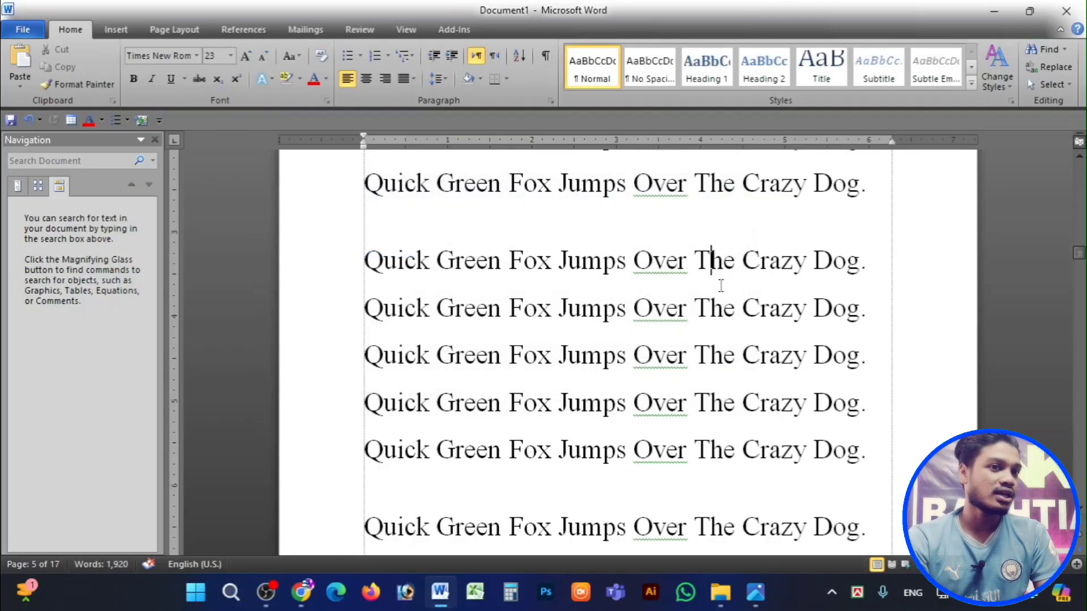
Reopen Find and Replace, review the "ovet" entry for finding and replacing and the Go To page options, and close the dialog
key("ctrl+h")
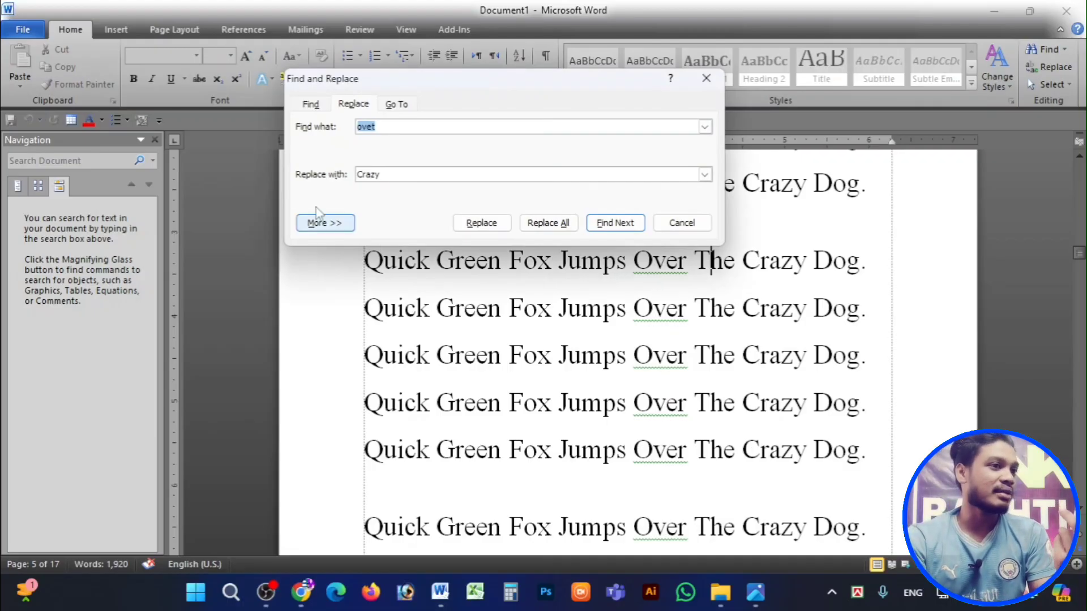
left_click(310, 104)
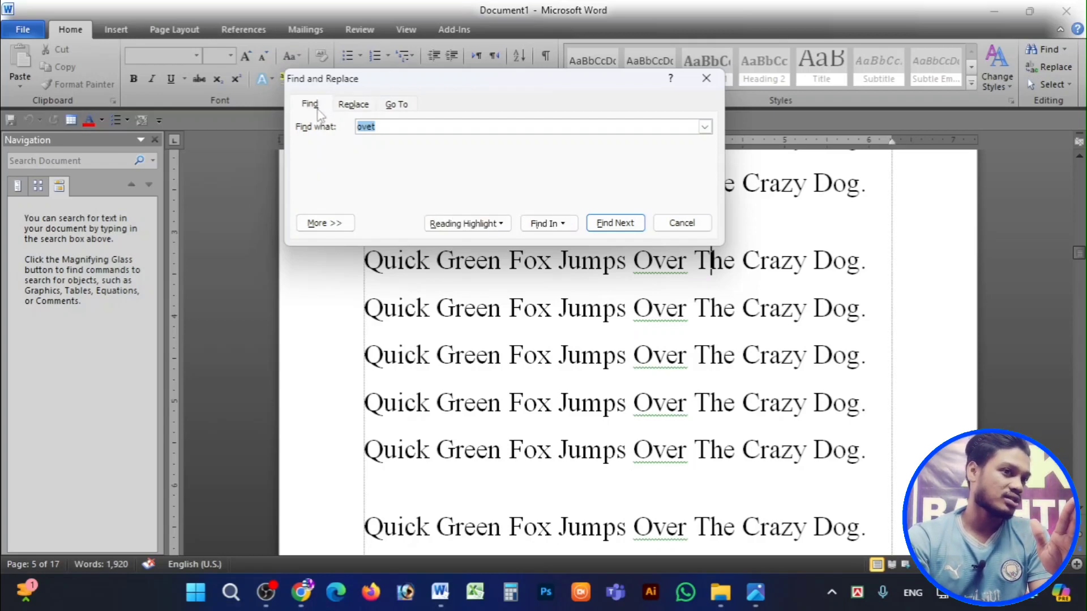
left_click(407, 127)
left_click_drag(382, 126, 357, 128)
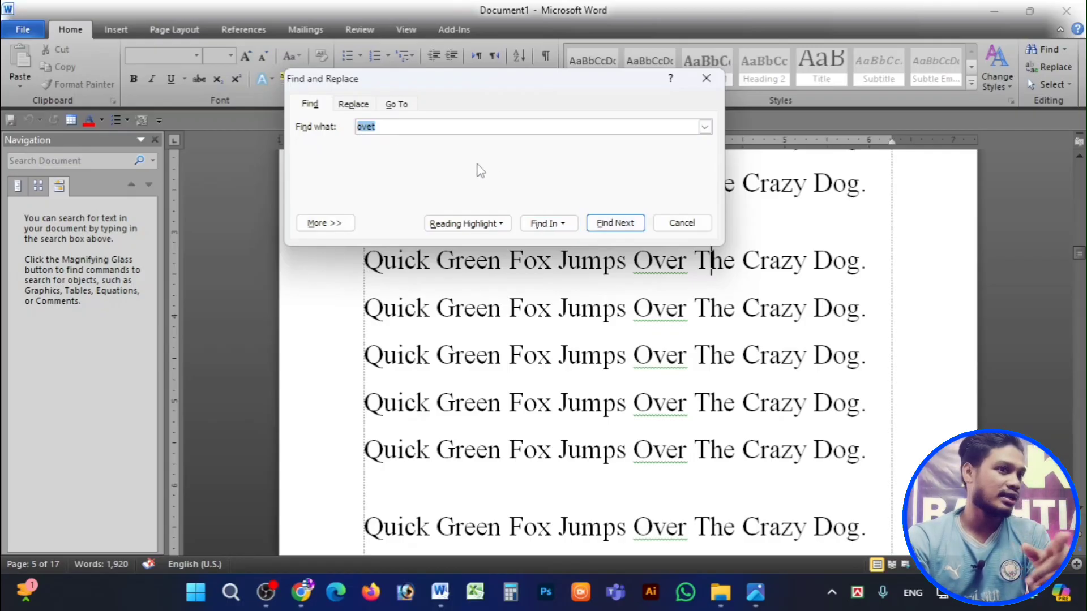
left_click(363, 110)
left_click(375, 126)
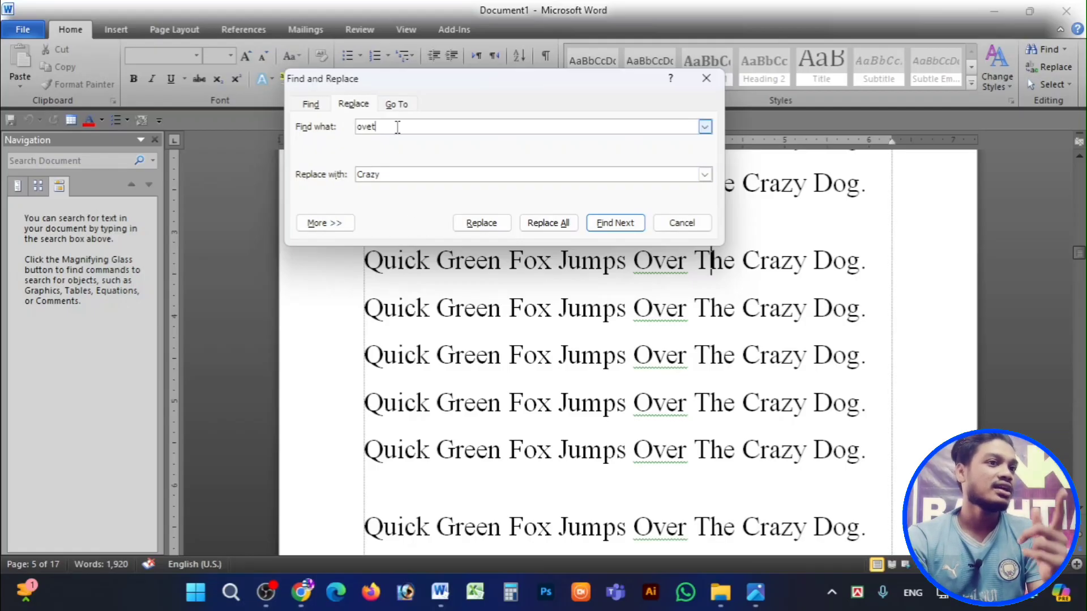
left_click(400, 108)
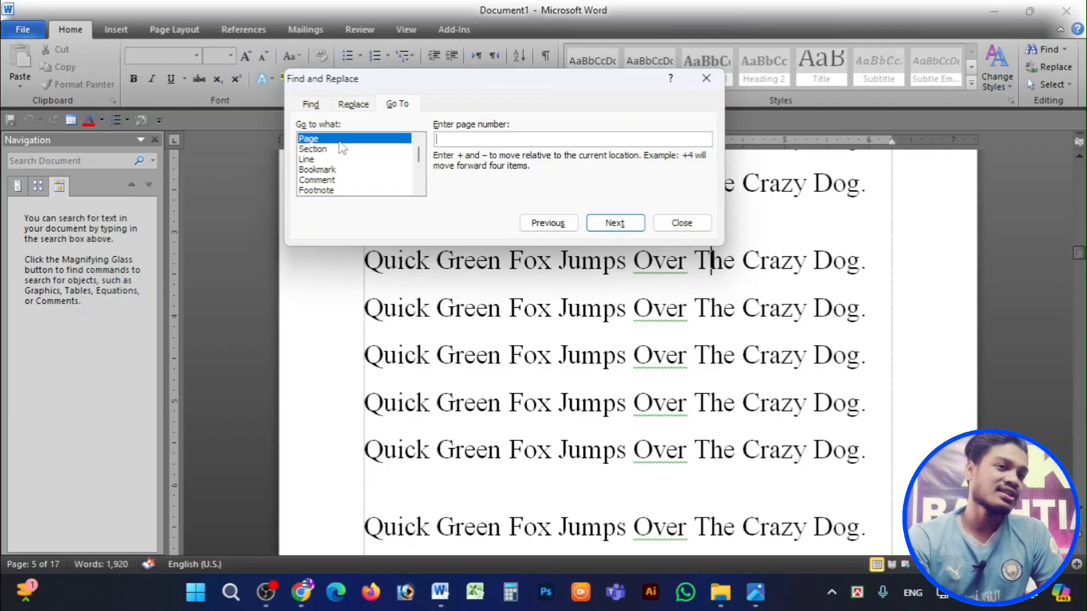
left_click(706, 78)
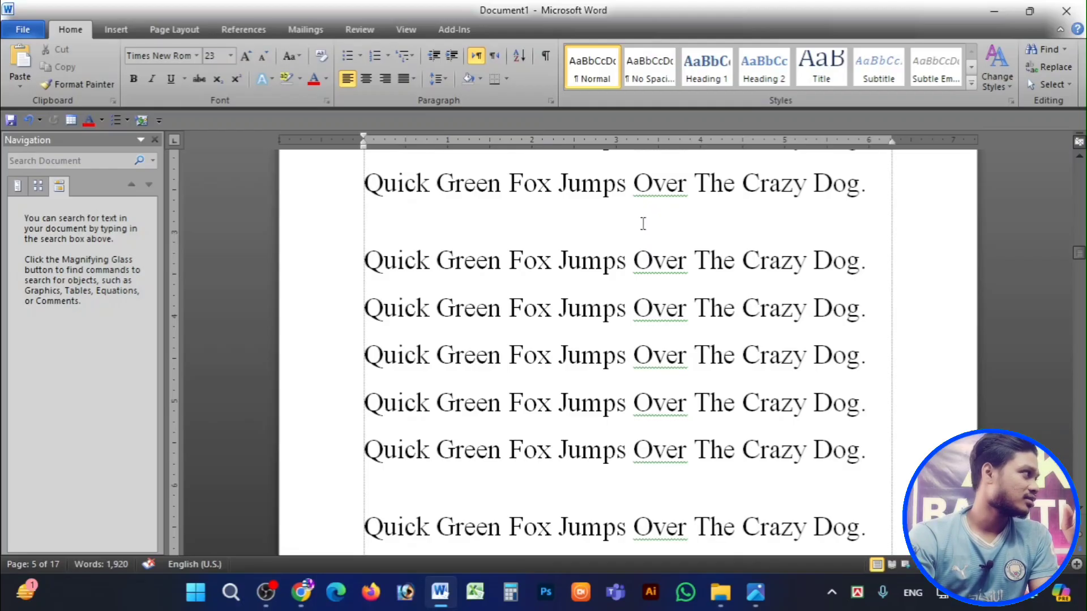
Place the cursor on the empty line on page 6, jump to page 15 with Go To, and close the dialog
scroll(645, 230, "down", 5)
scroll(650, 340, "down", 5)
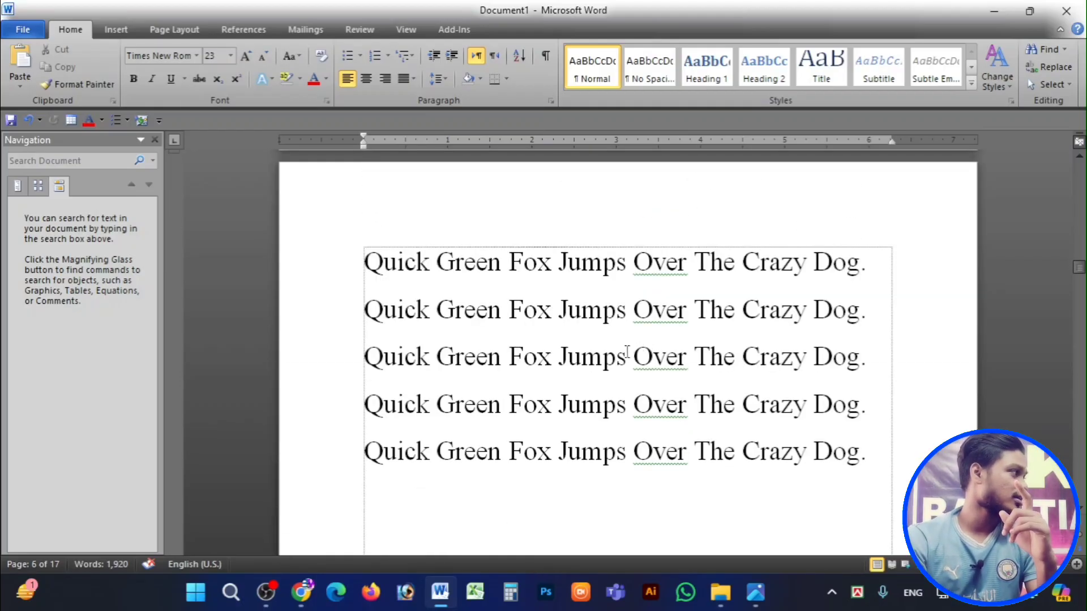
scroll(627, 351, "down", 2)
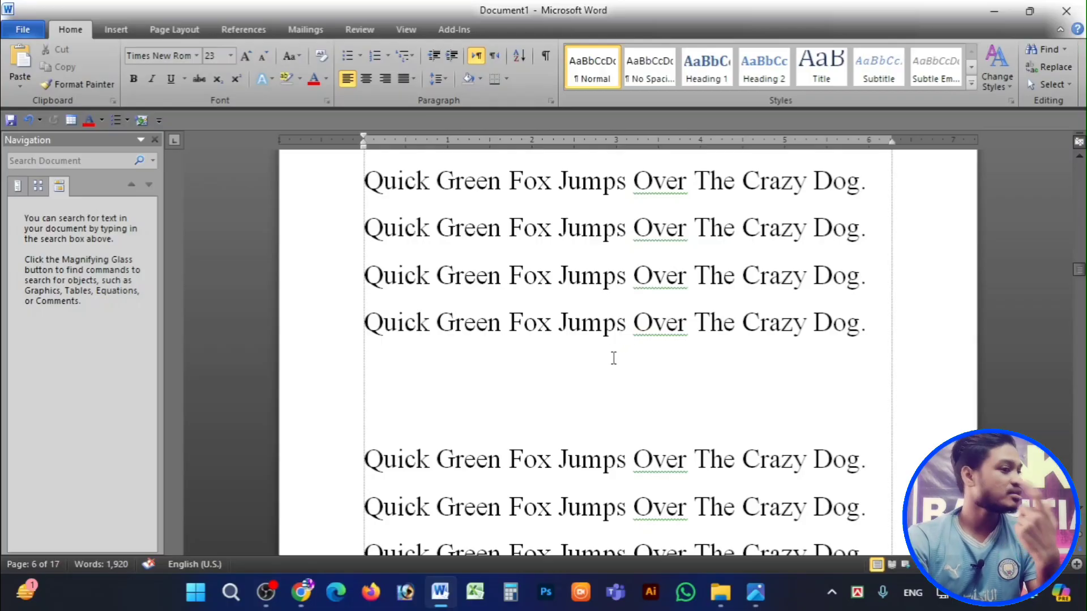
left_click(596, 365)
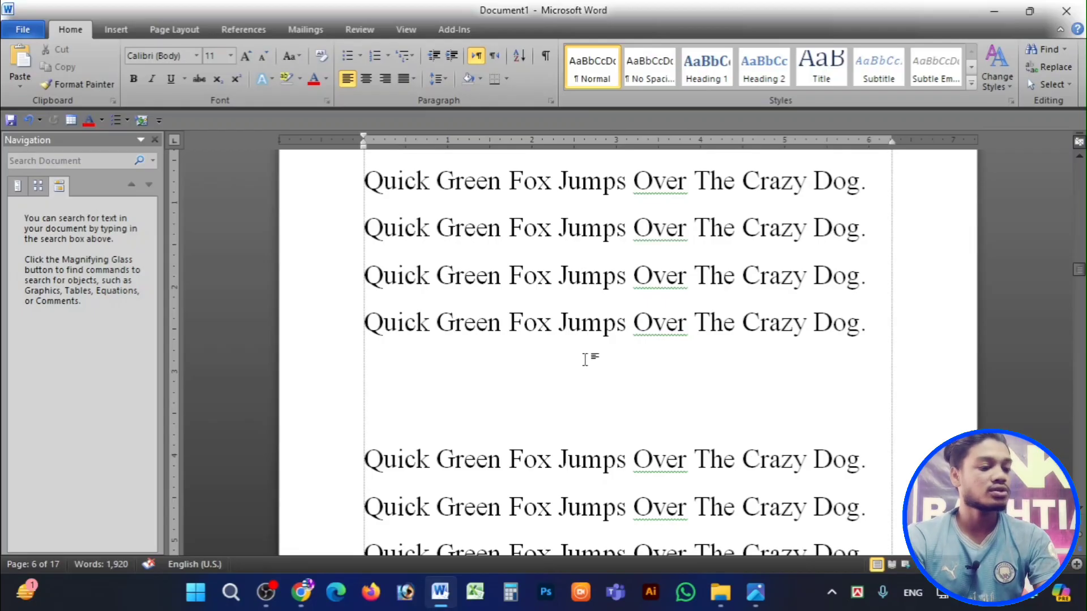
key("ctrl+g")
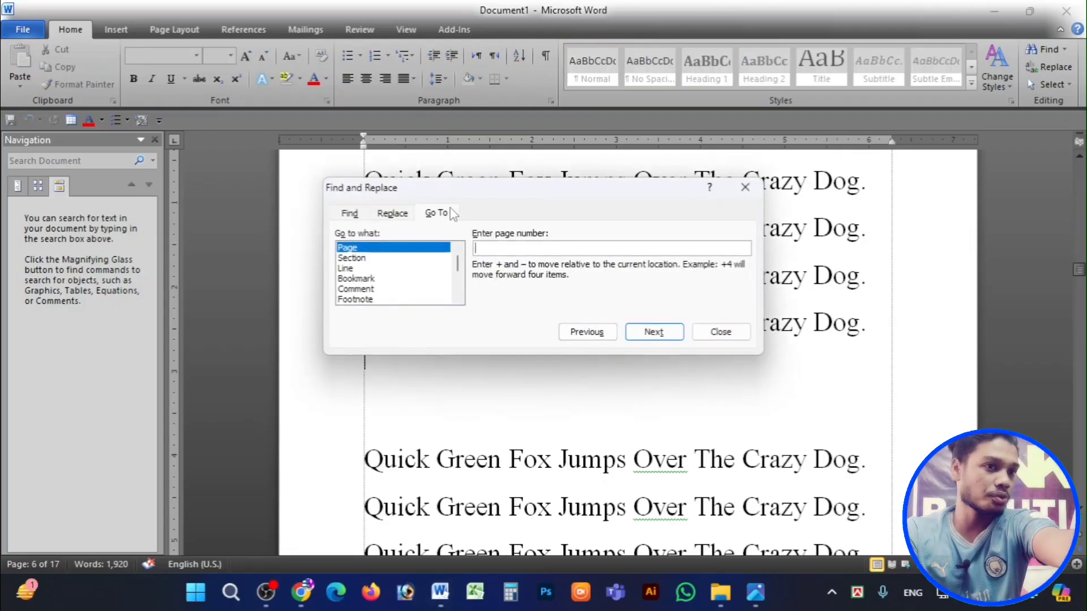
left_click(396, 214)
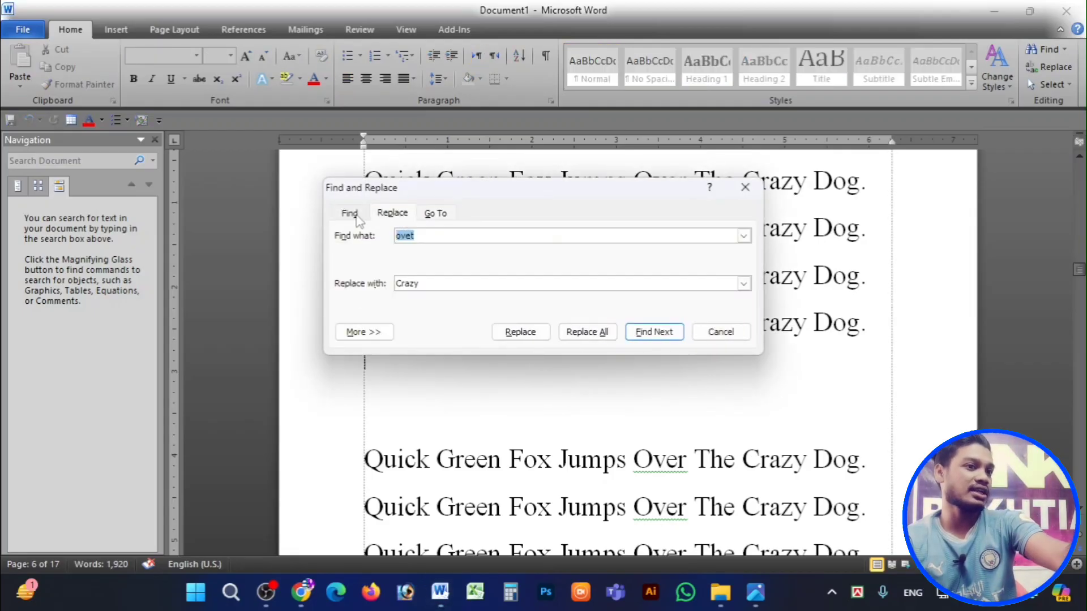
left_click(434, 214)
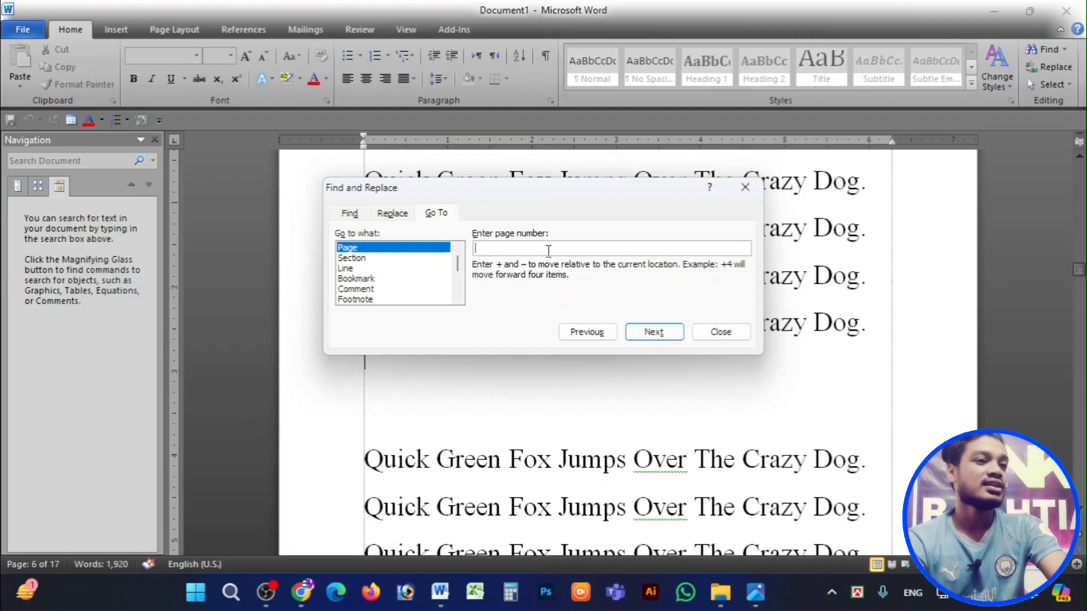
type("15")
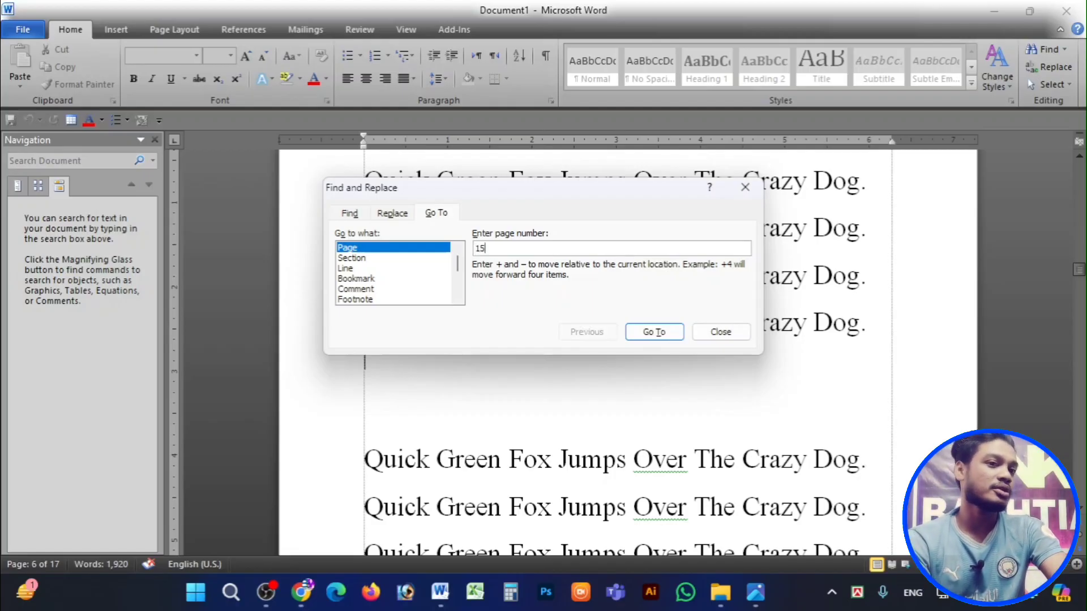
left_click(656, 332)
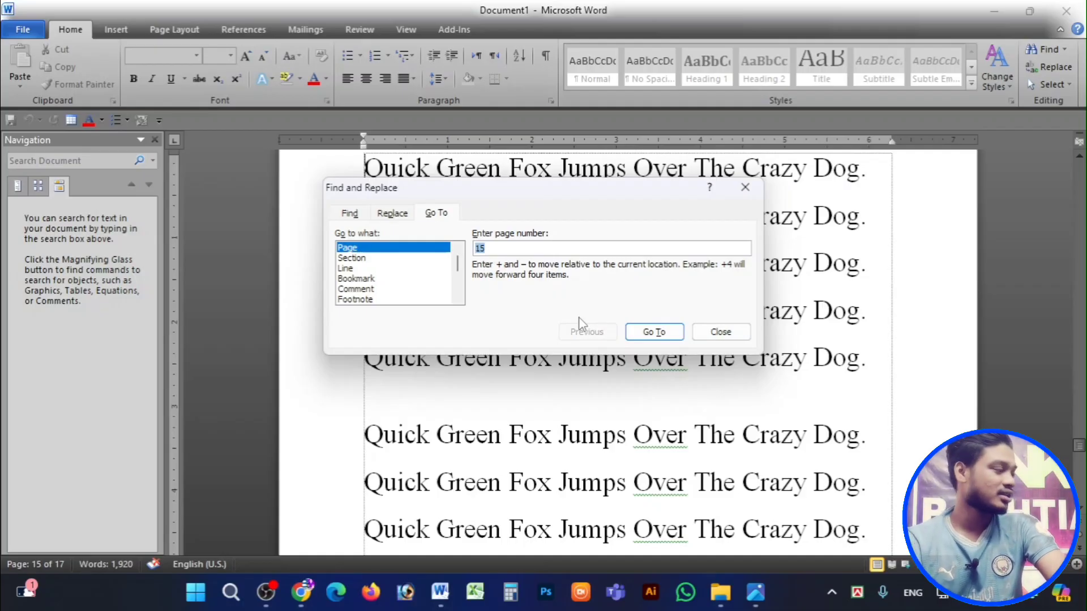
left_click(522, 250)
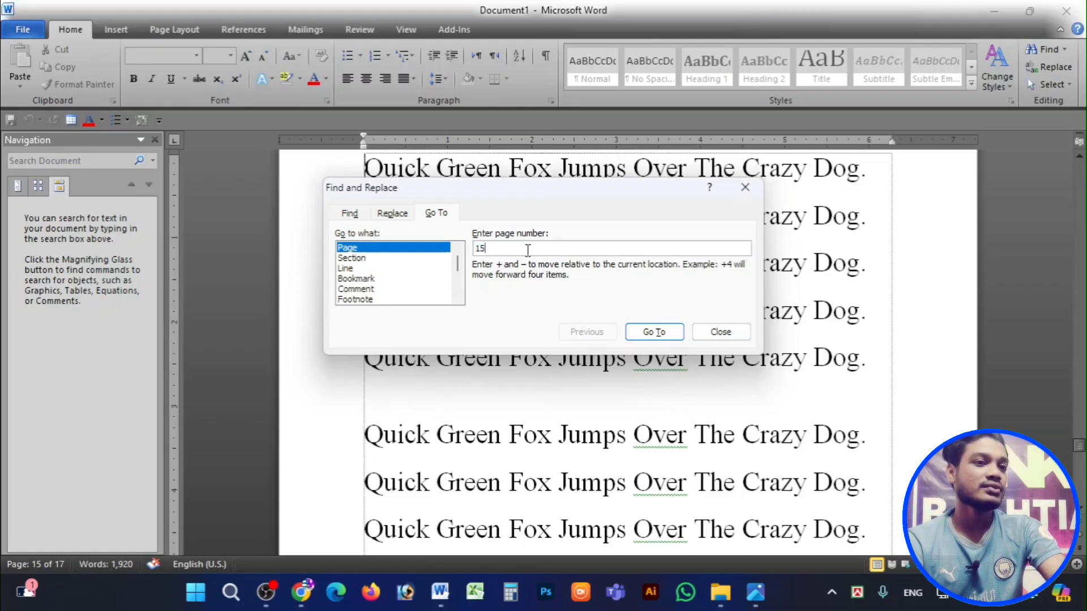
key("Return")
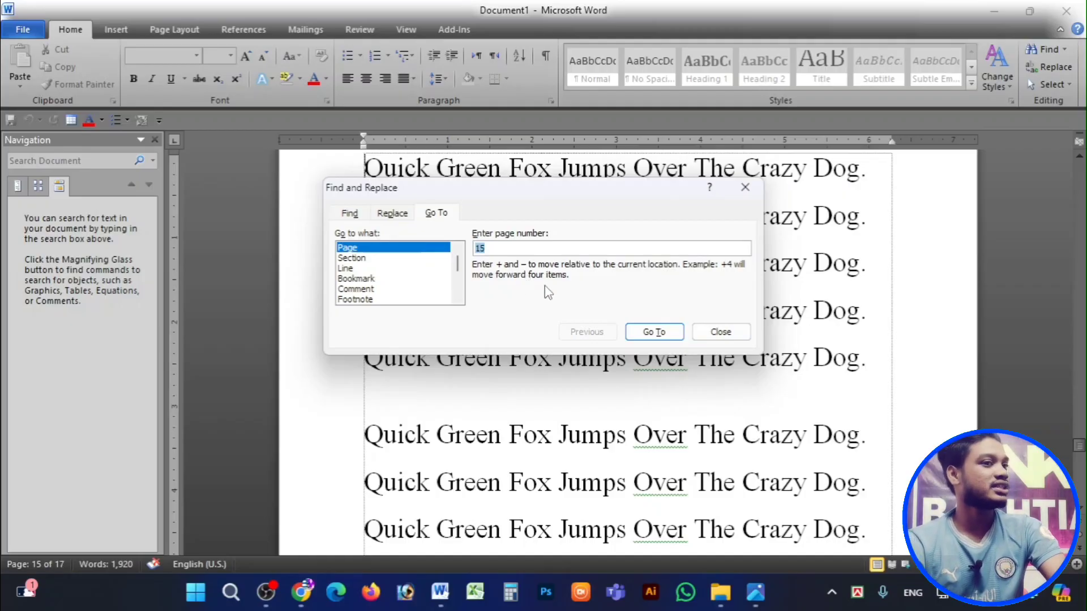
key("Escape")
Jump back to page 1 with Go To and close the dialog
key("ctrl+g")
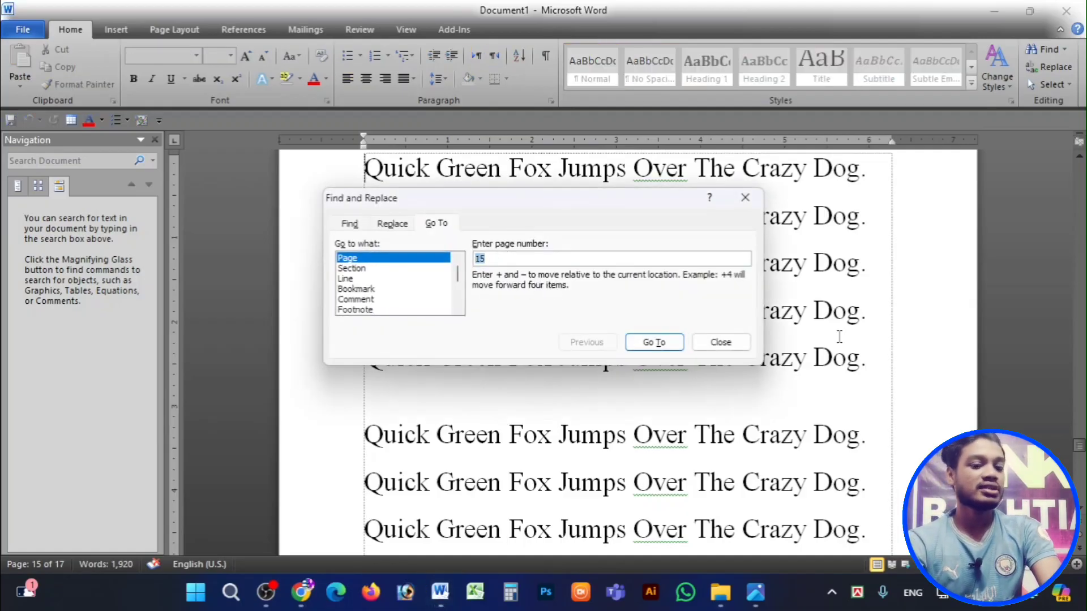
type("1")
key("Return")
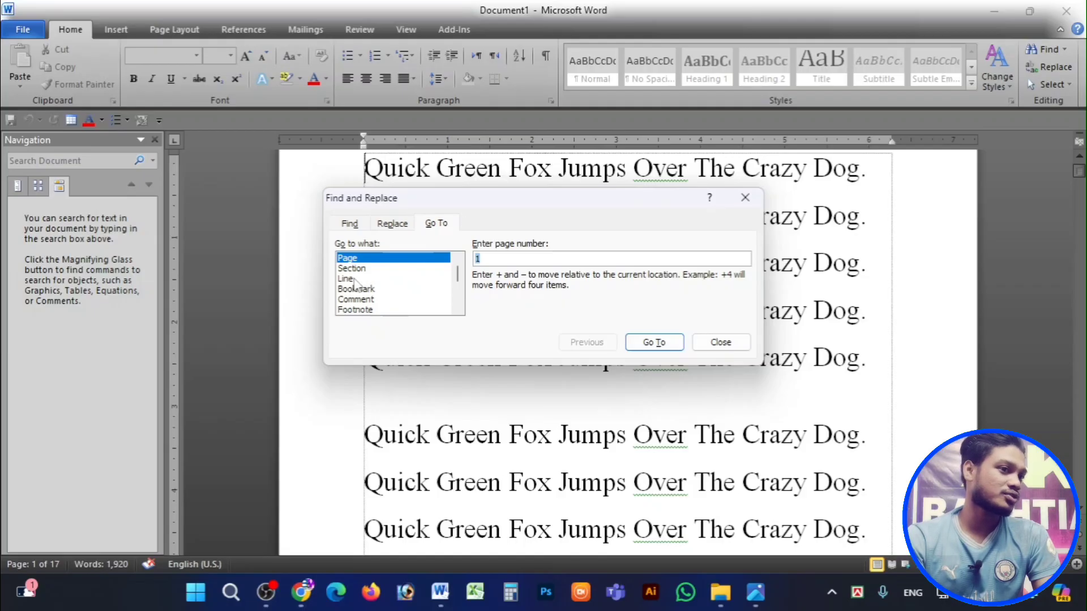
left_click(745, 198)
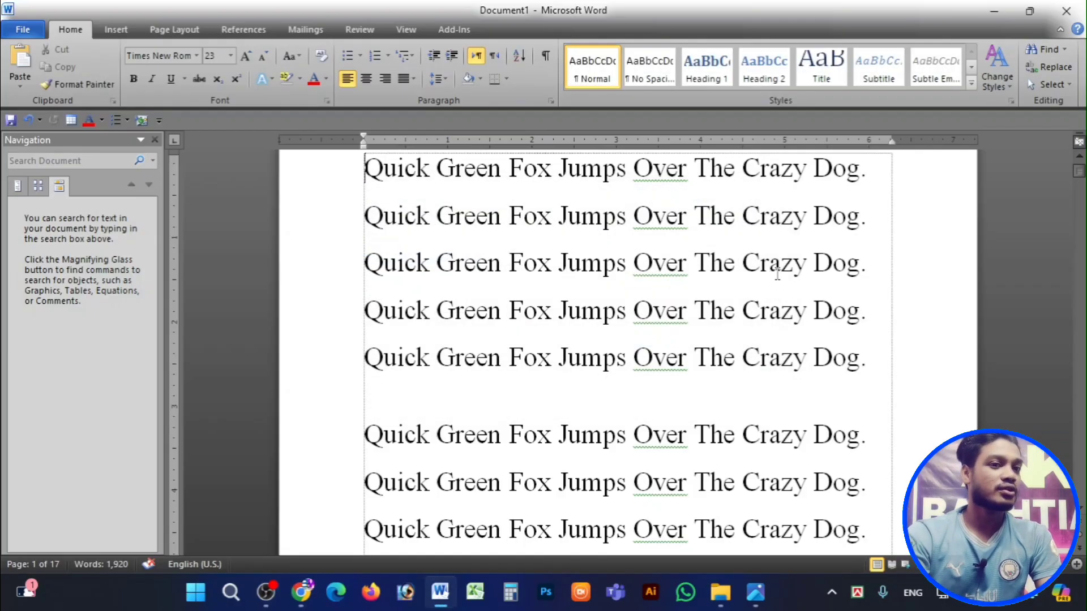
scroll(777, 274, "up", 2)
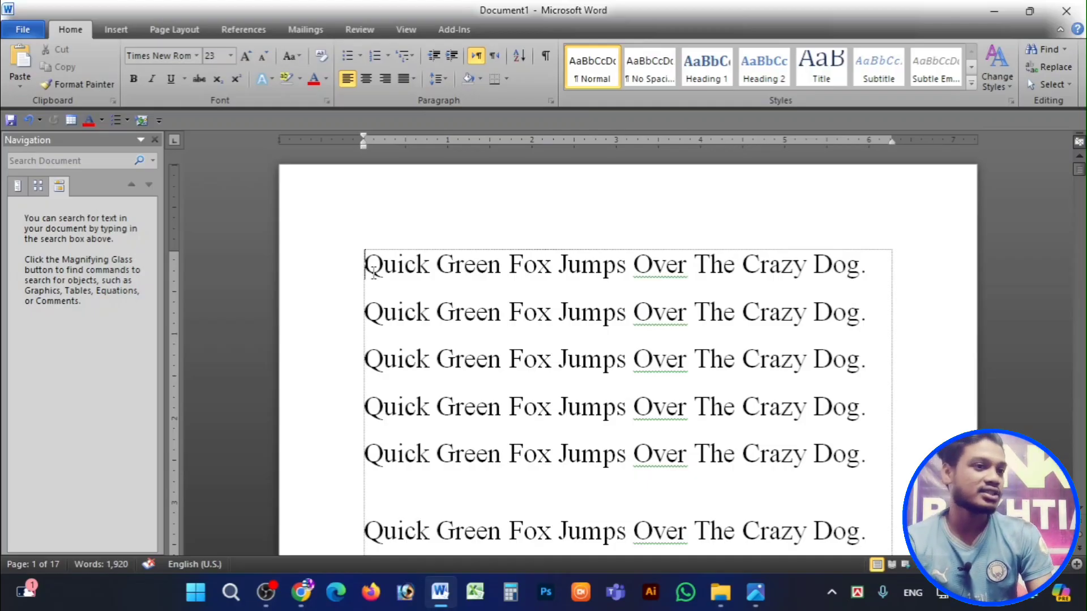
Close the Navigation pane and place the cursor at the start of the document's first line
left_click(370, 406)
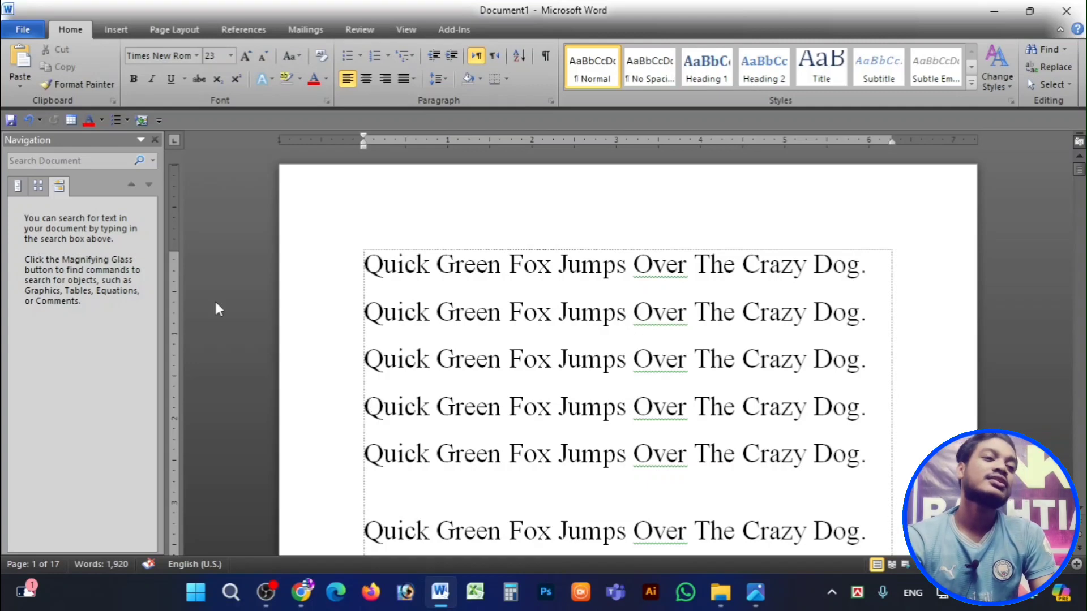
left_click(155, 140)
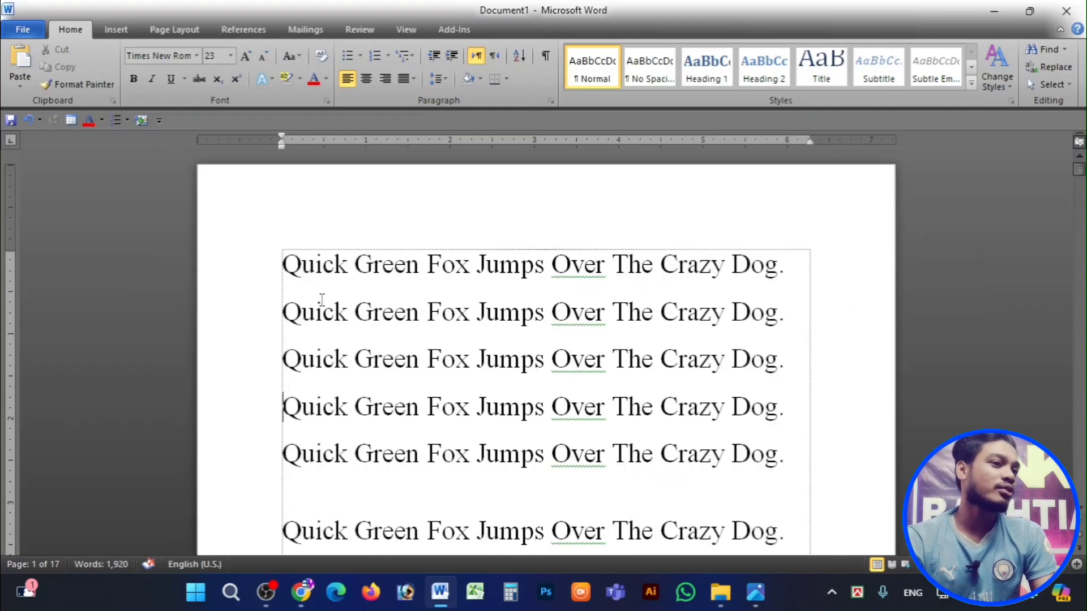
left_click(288, 270)
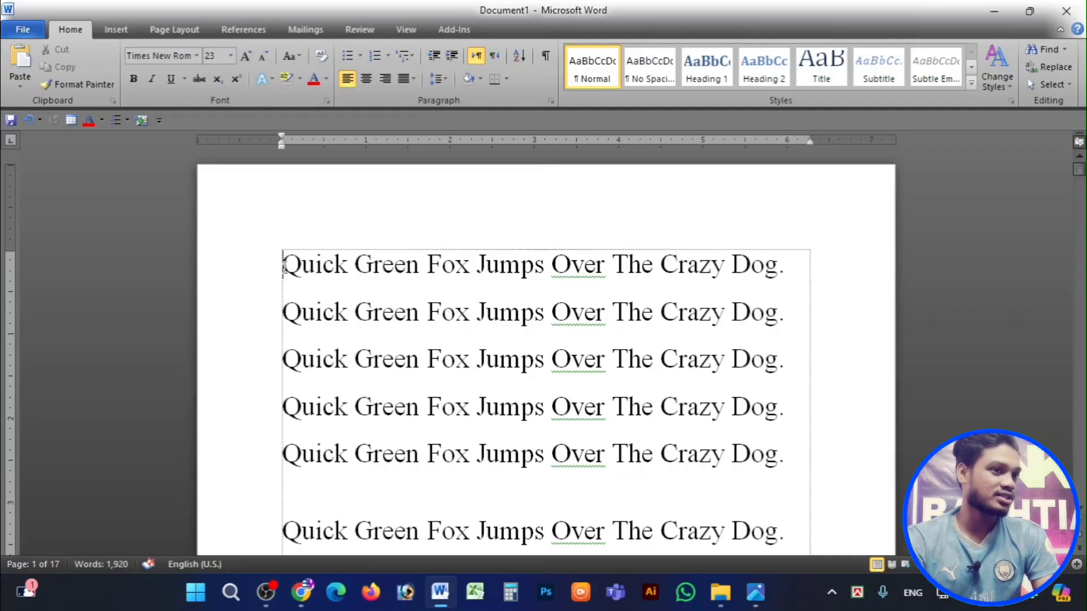
Jump to line 4 with Go To, close the dialog, and check the cursor's line on page 1
key("ctrl+g")
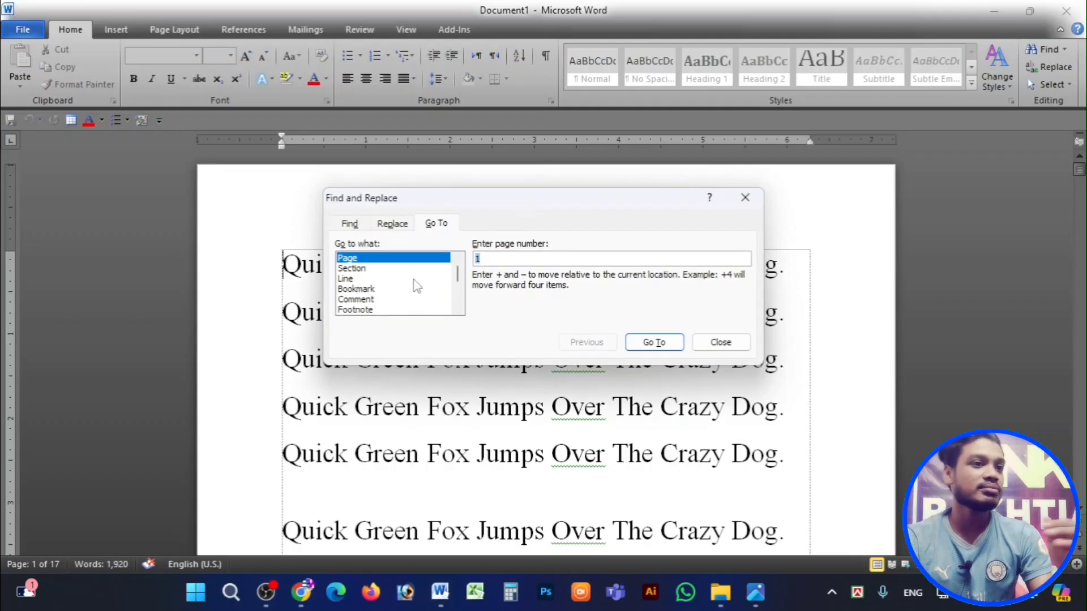
left_click(369, 278)
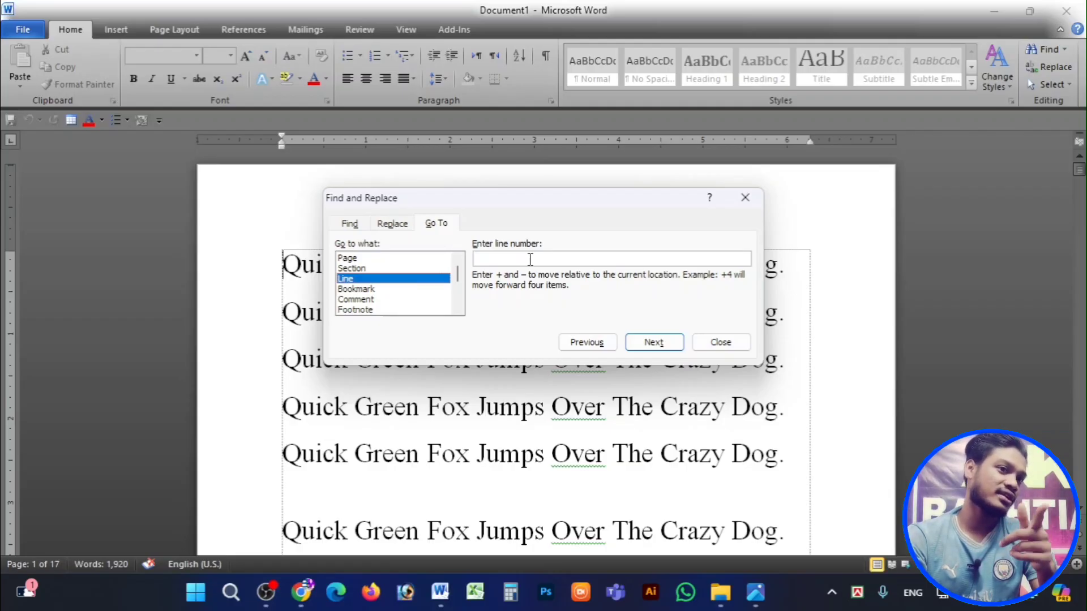
left_click(531, 259)
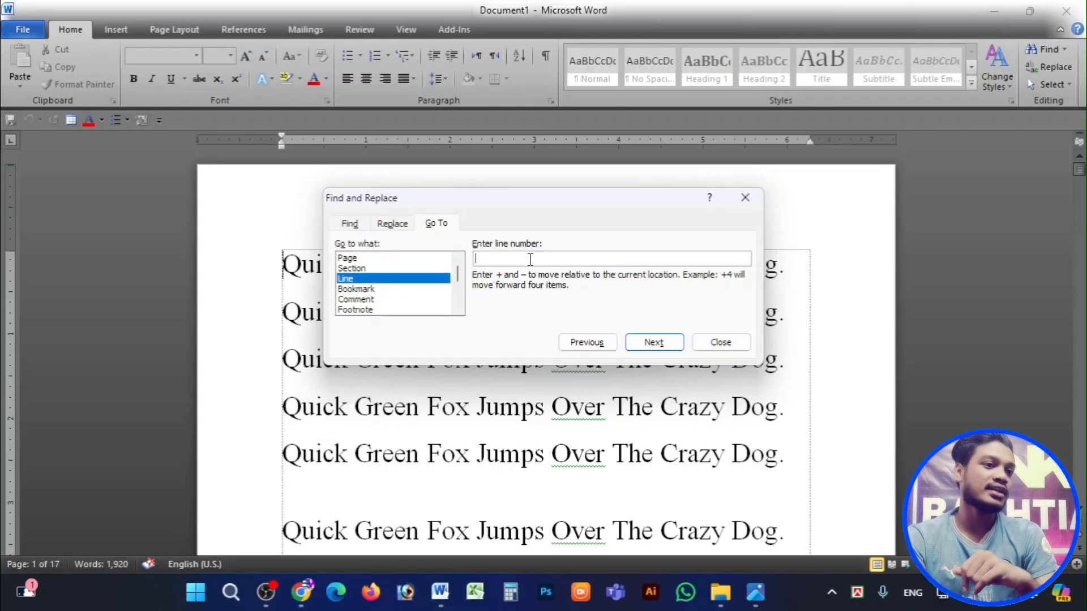
type("4")
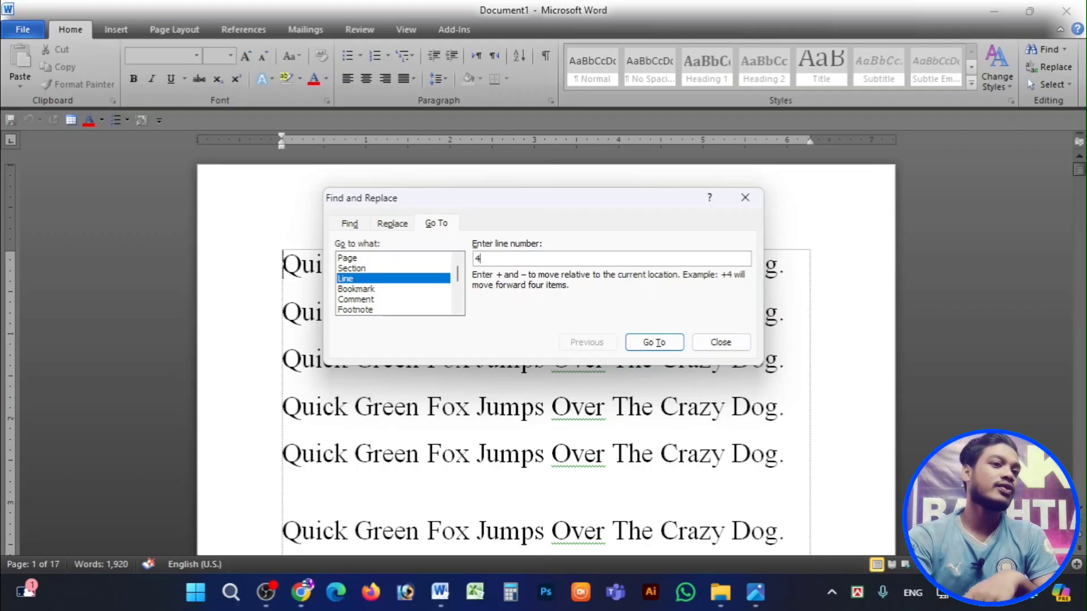
left_click(655, 342)
left_click(745, 197)
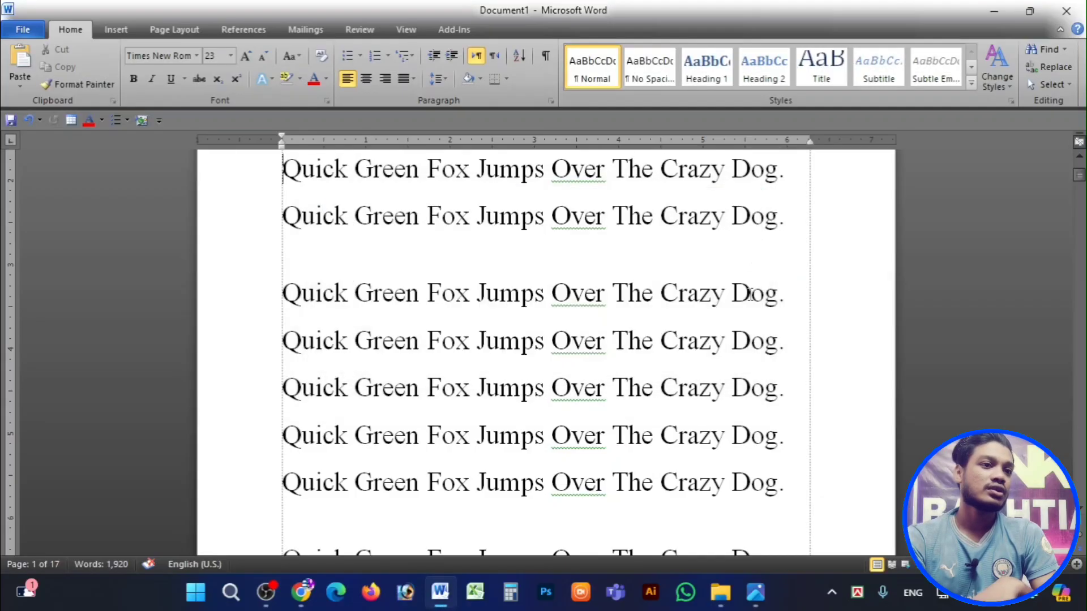
scroll(318, 308, "up", 4)
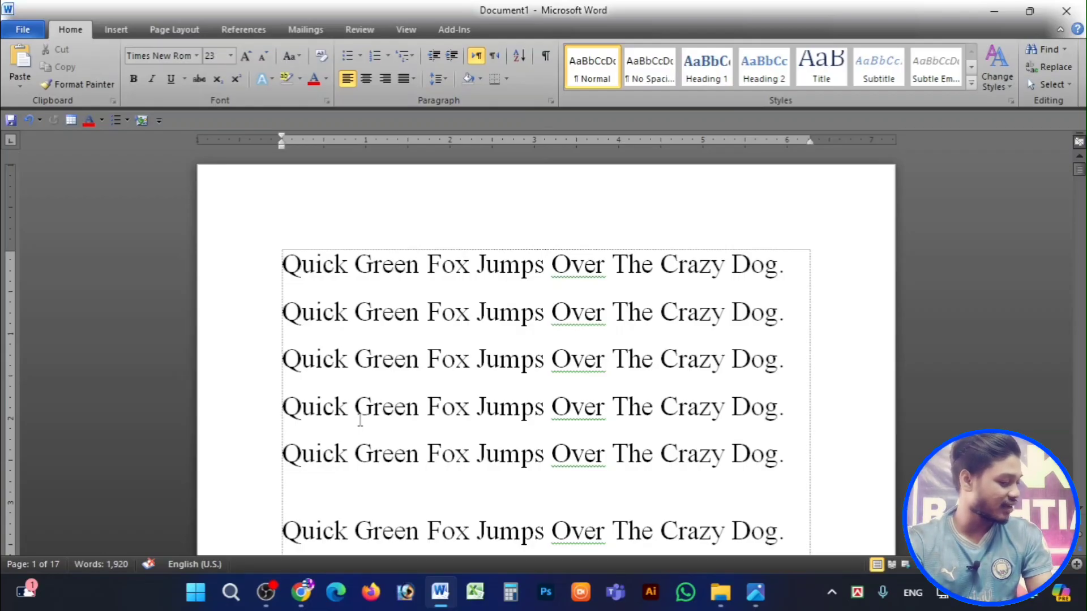
scroll(360, 421, "down", 1)
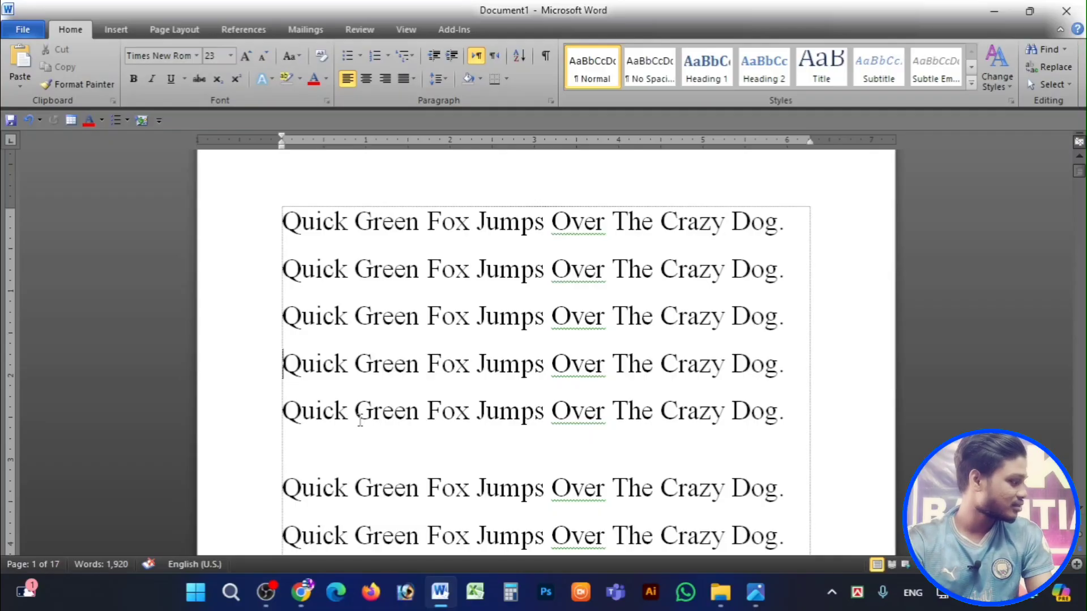